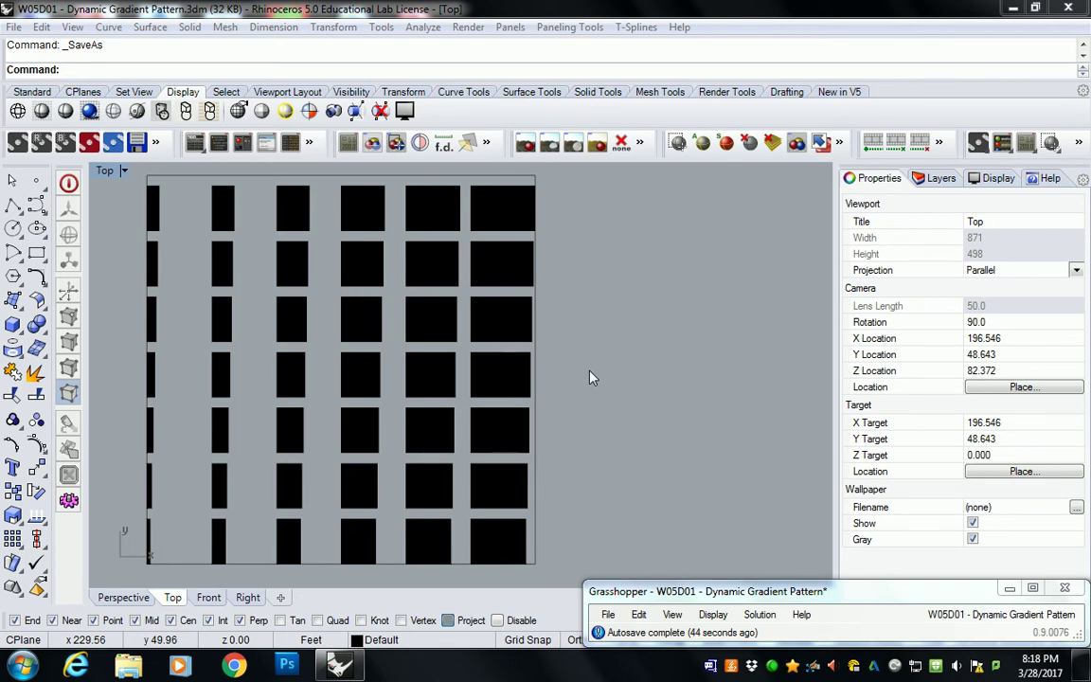
Browse the cadlab (X:) drive into the 17 SP - Arch 222 course's Assignment #1 Drop Folder.
{"action": "left_click", "coordinate": [128, 665]}
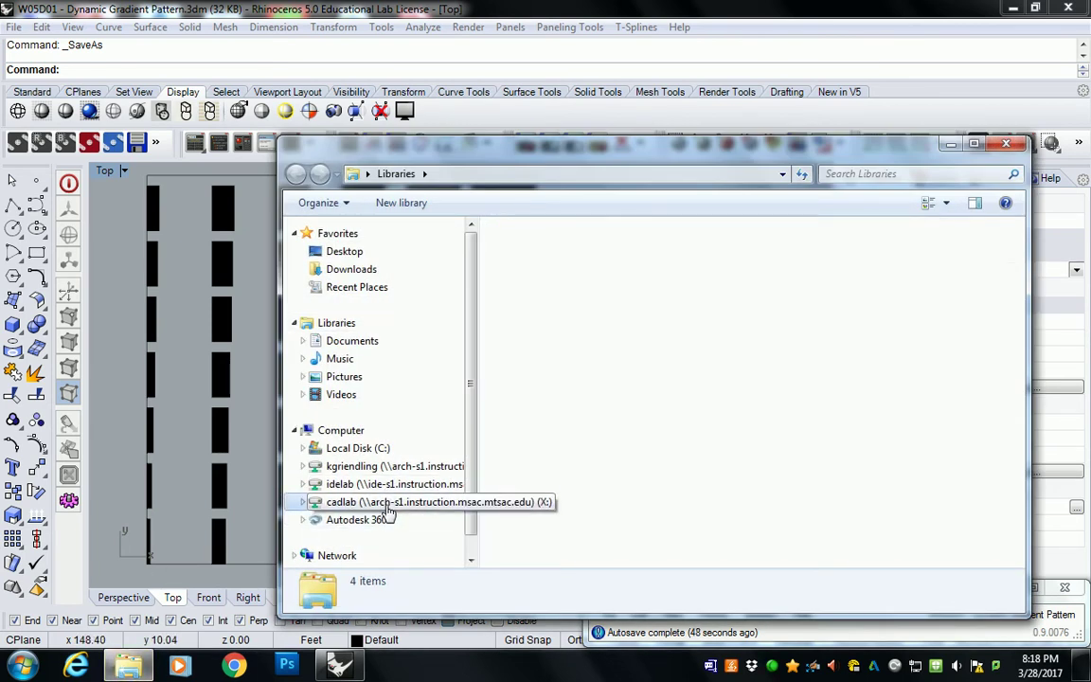
{"action": "left_click", "coordinate": [392, 502]}
{"action": "key", "text": "j"}
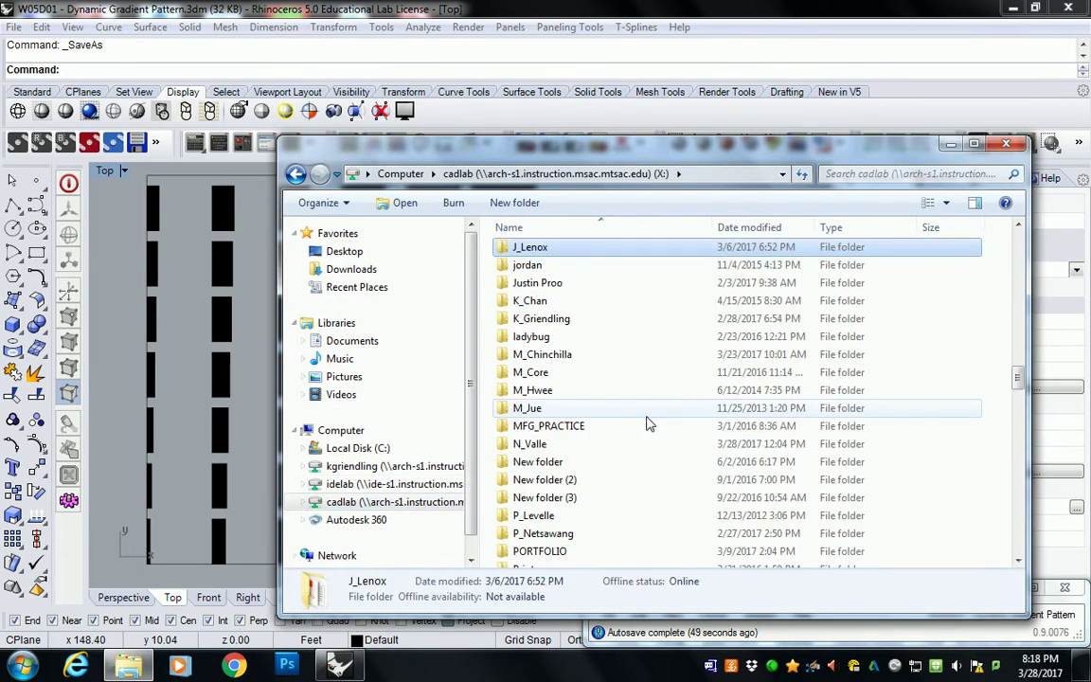
{"action": "double_click", "coordinate": [549, 318]}
{"action": "double_click", "coordinate": [549, 270]}
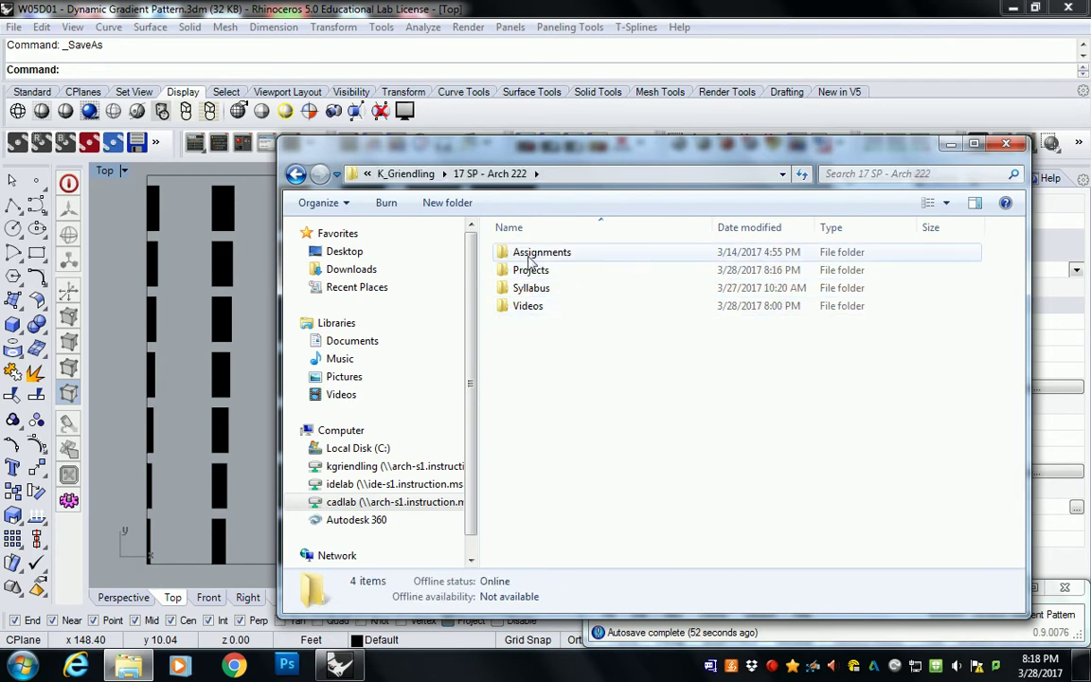
{"action": "double_click", "coordinate": [536, 253]}
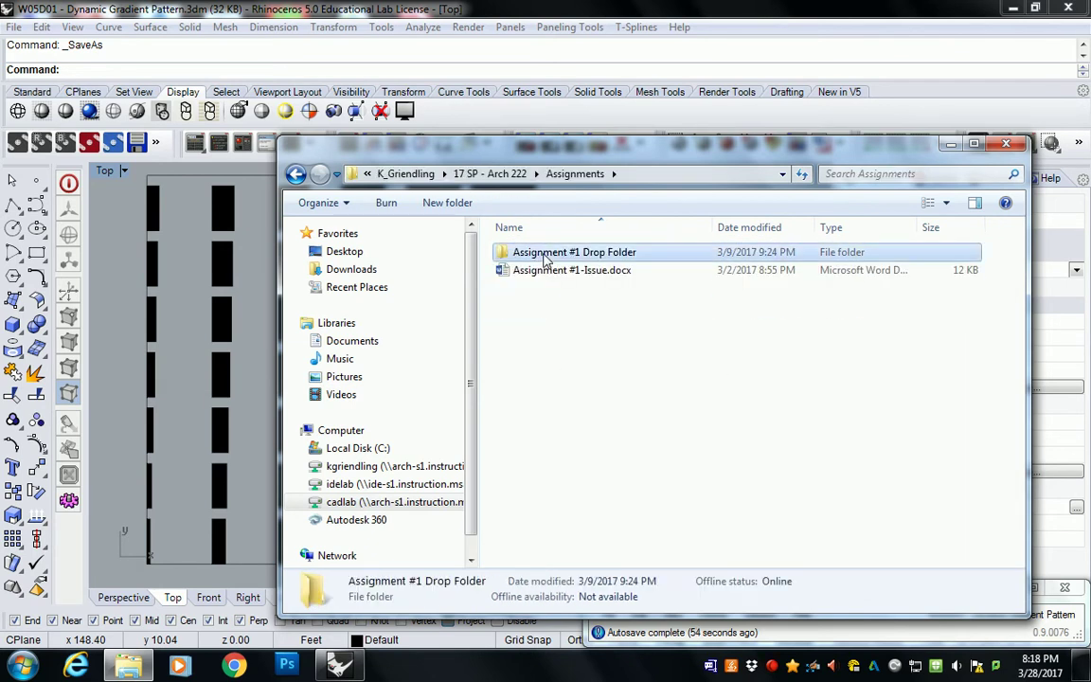
{"action": "double_click", "coordinate": [502, 253]}
Return to the course folder and open Projects > Project 1 - Topographic Aperature.
{"action": "left_click", "coordinate": [498, 174]}
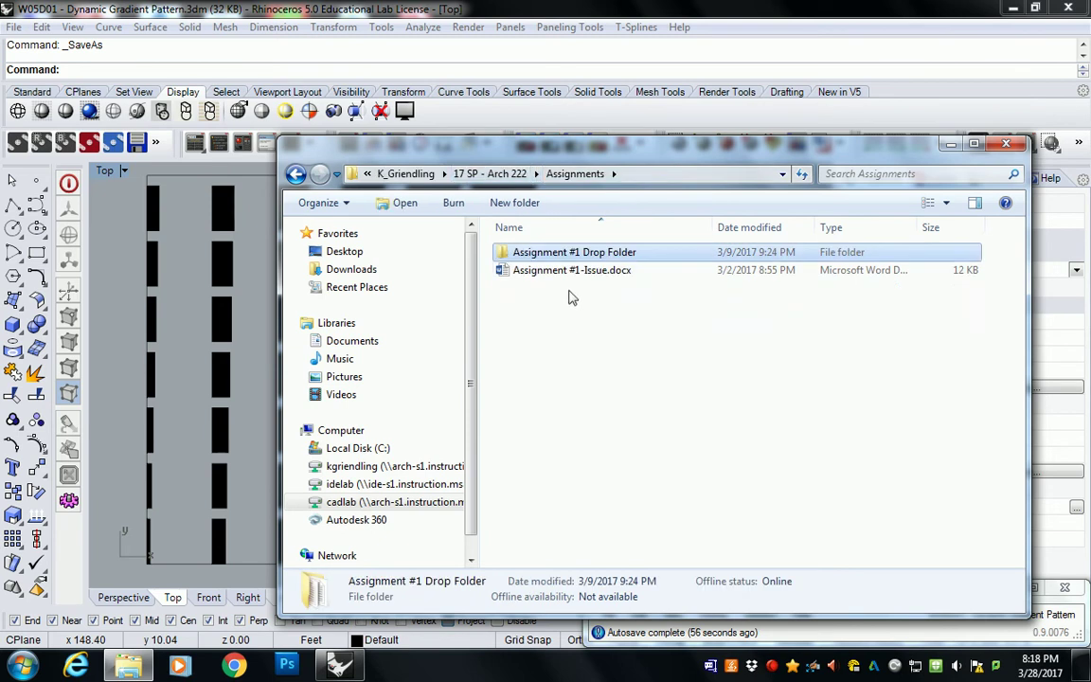
{"action": "left_click", "coordinate": [527, 174]}
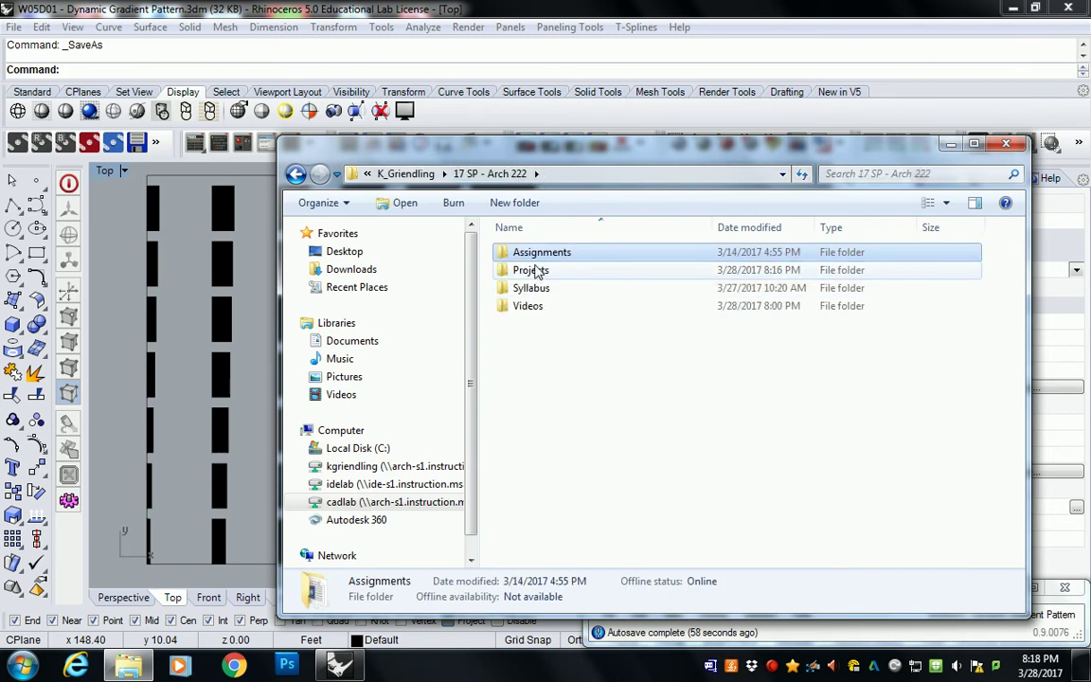
{"action": "double_click", "coordinate": [533, 272]}
{"action": "double_click", "coordinate": [554, 253]}
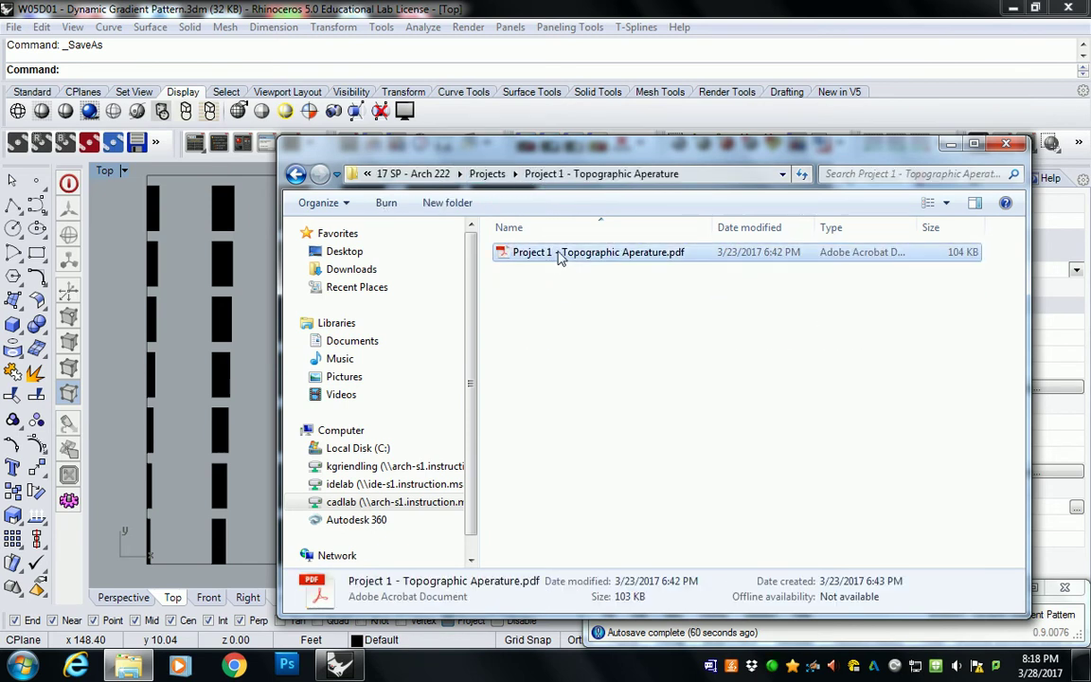
Open the Topographic Aperature PDF in Acrobat, dismiss the untagged-document prompt, and scroll down.
{"action": "double_click", "coordinate": [558, 254]}
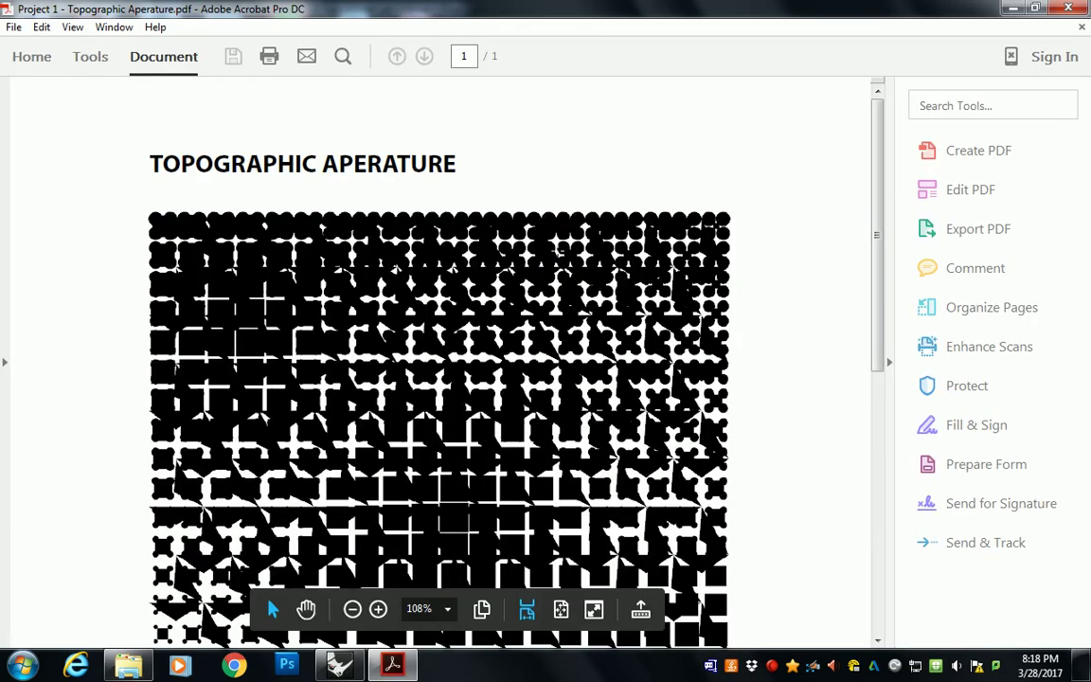
{"action": "left_click", "coordinate": [683, 490]}
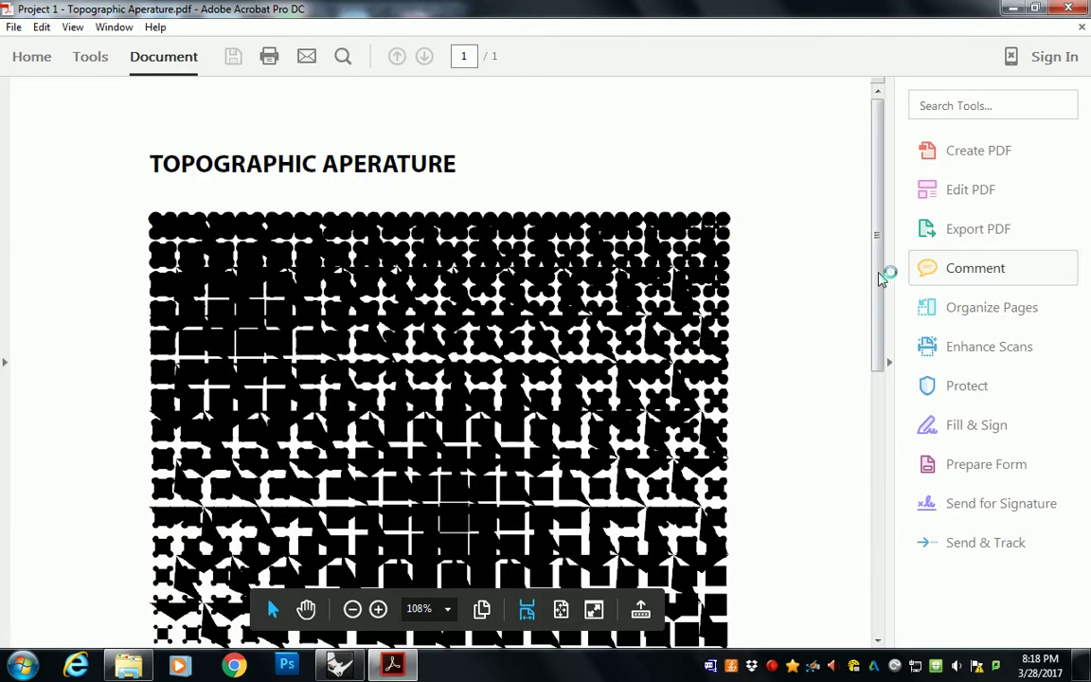
{"action": "scroll", "coordinate": [881, 312], "scroll_direction": "down", "scroll_amount": 2}
{"action": "scroll", "coordinate": [883, 324], "scroll_direction": "down", "scroll_amount": 1}
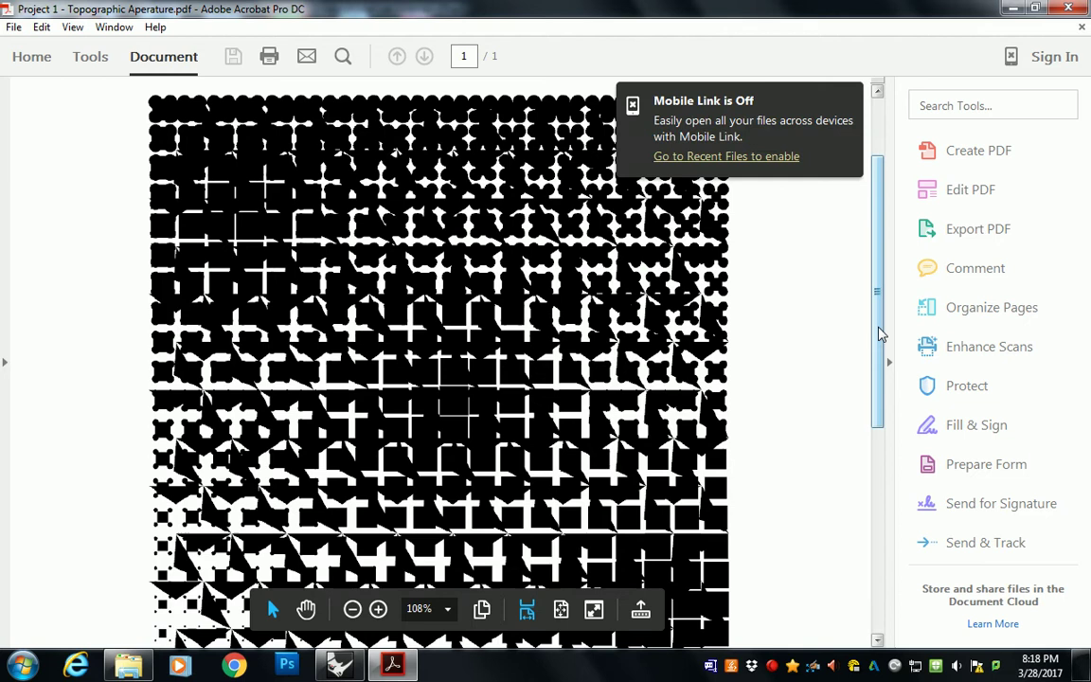
Zoom the brief to Fit Height so the whole page shows.
{"action": "left_click", "coordinate": [343, 56]}
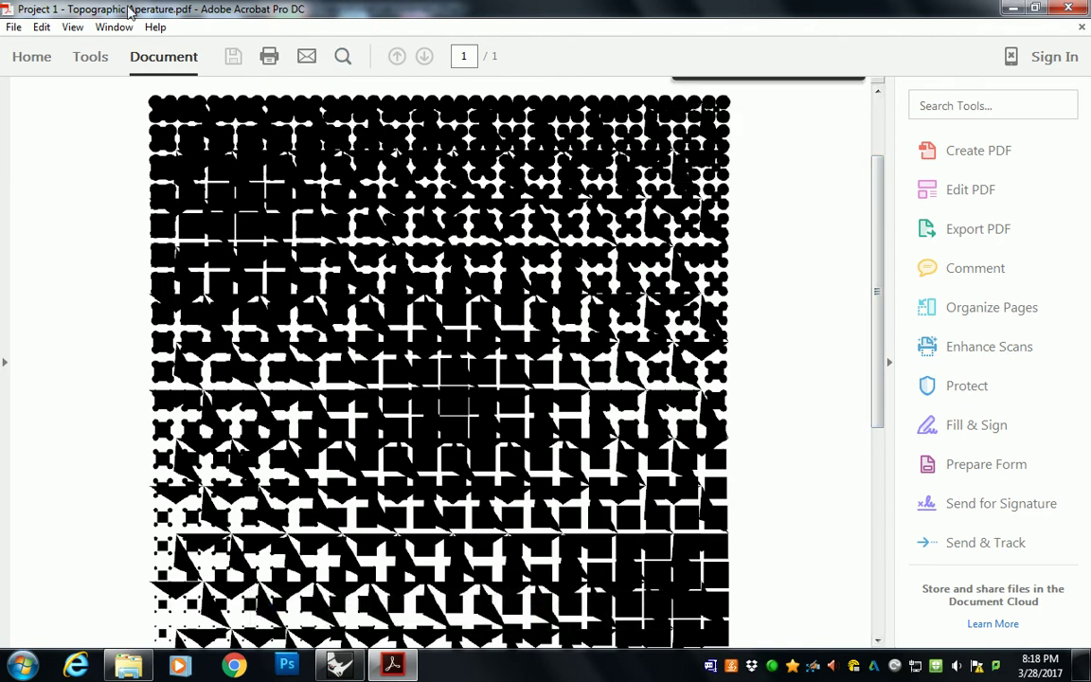
{"action": "left_click", "coordinate": [72, 27]}
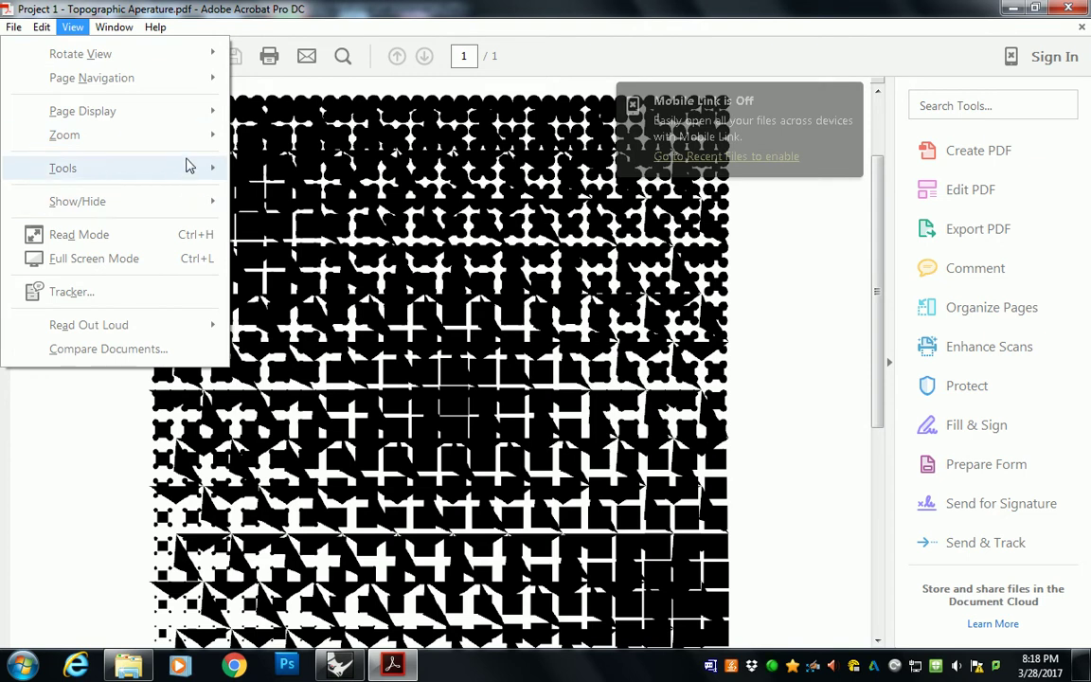
{"action": "mouse_move", "coordinate": [201, 168]}
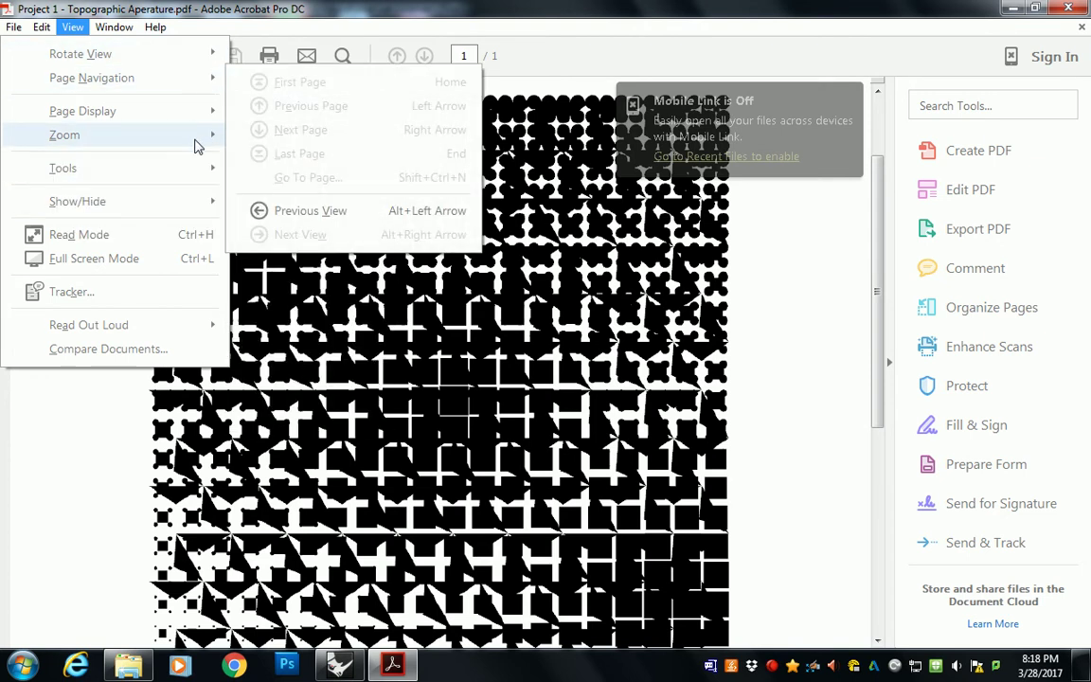
{"action": "mouse_move", "coordinate": [195, 138]}
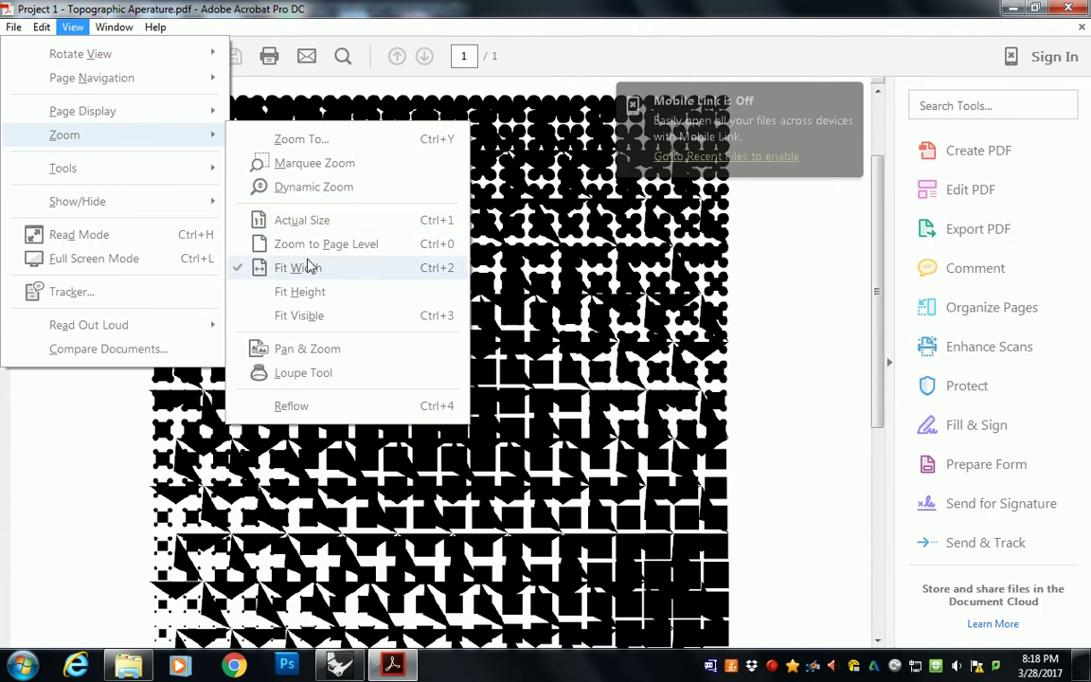
{"action": "left_click", "coordinate": [306, 294]}
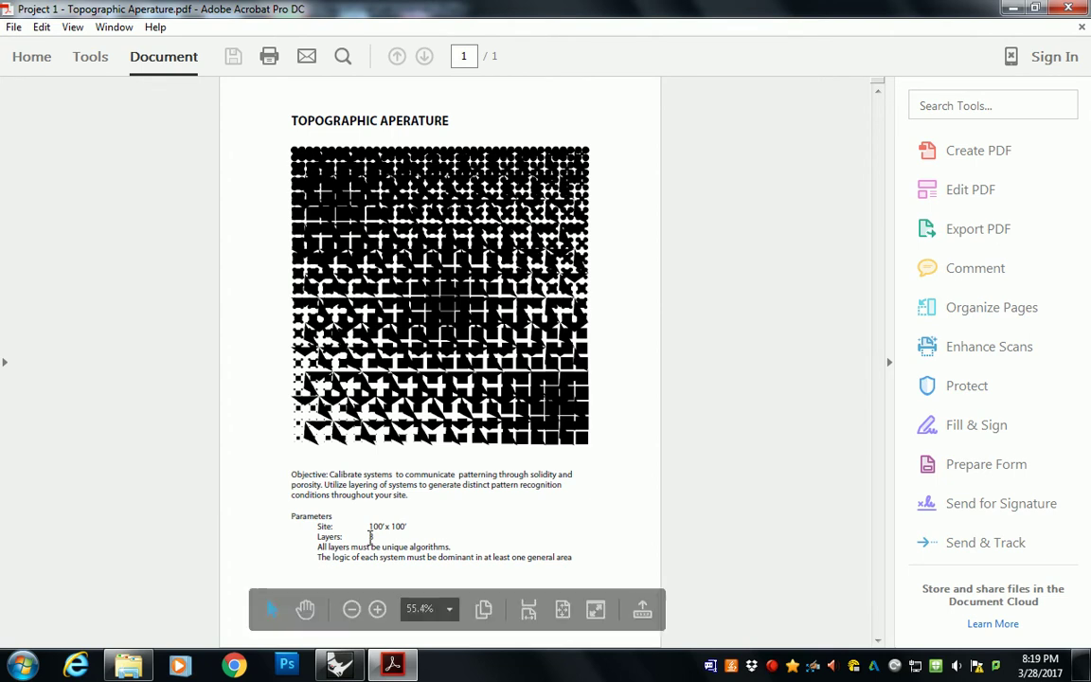
Set Rhino's viewport background colour to White under Options > Appearance > Colors, then recentre the Top view.
{"action": "left_click", "coordinate": [339, 665]}
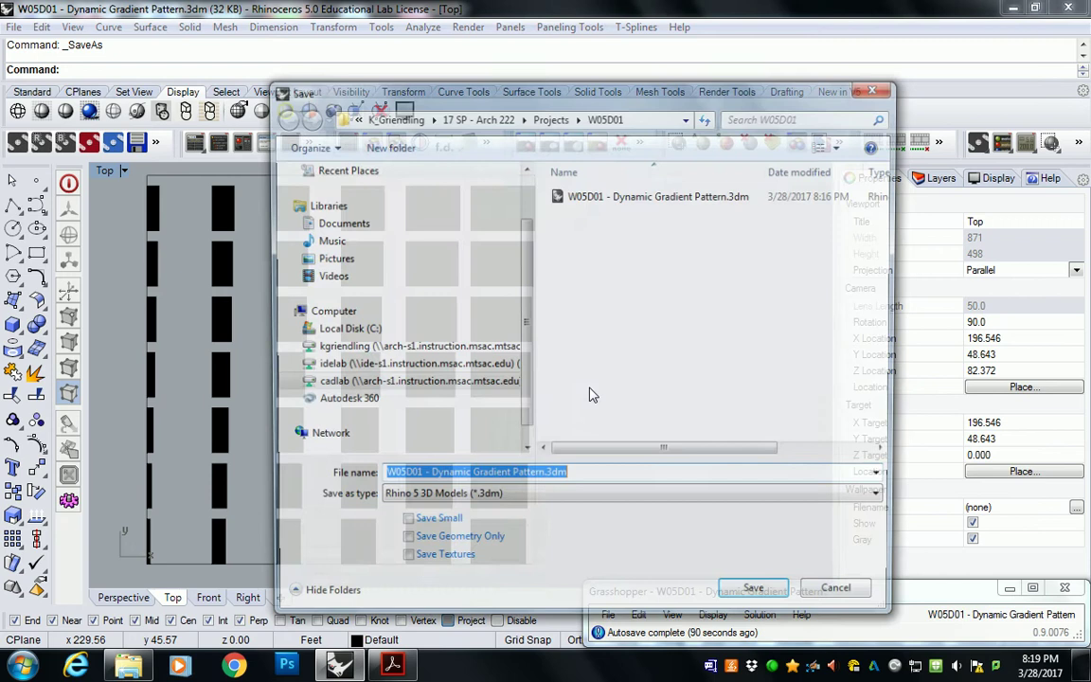
{"action": "key", "text": "Escape"}
{"action": "type", "text": "Options"}
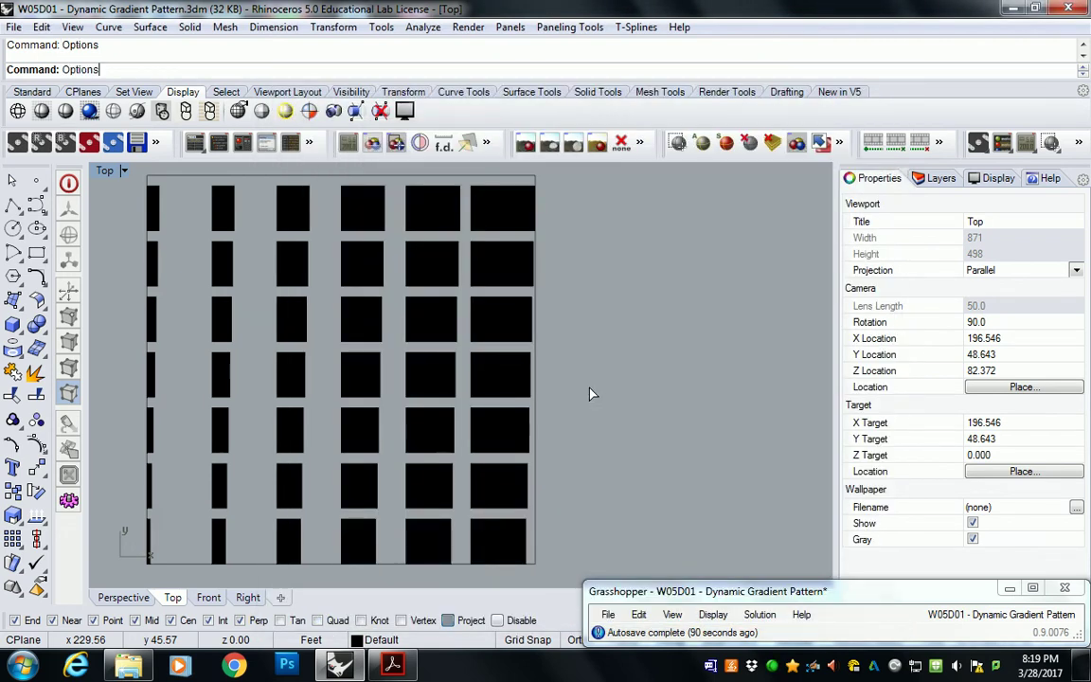
{"action": "key", "text": "Return"}
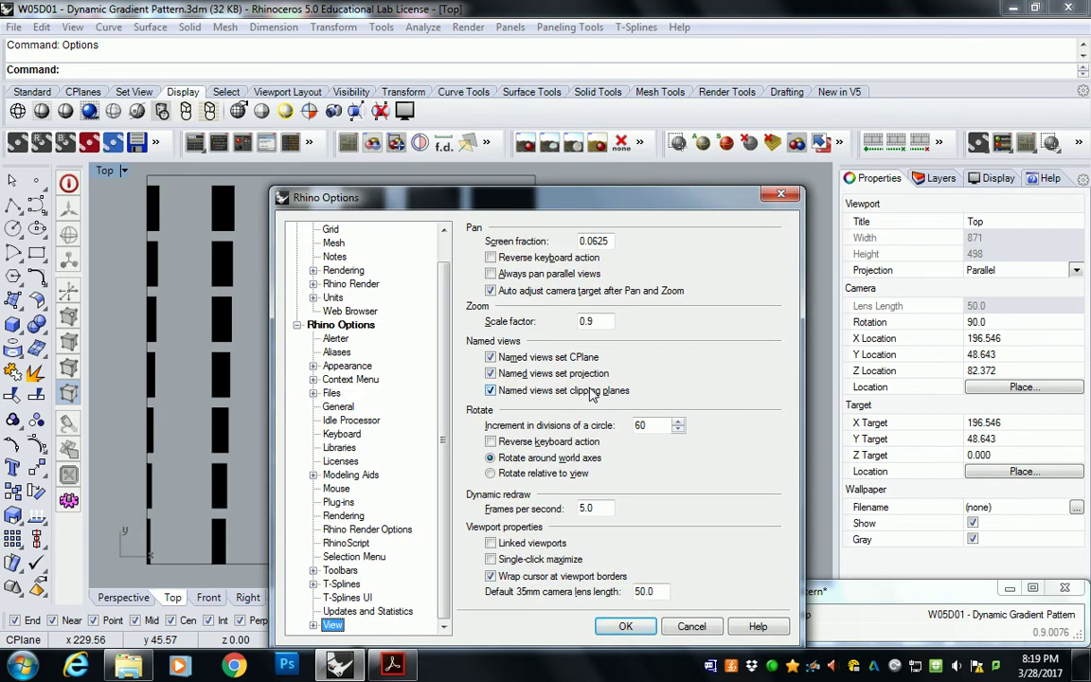
{"action": "left_click", "coordinate": [314, 366]}
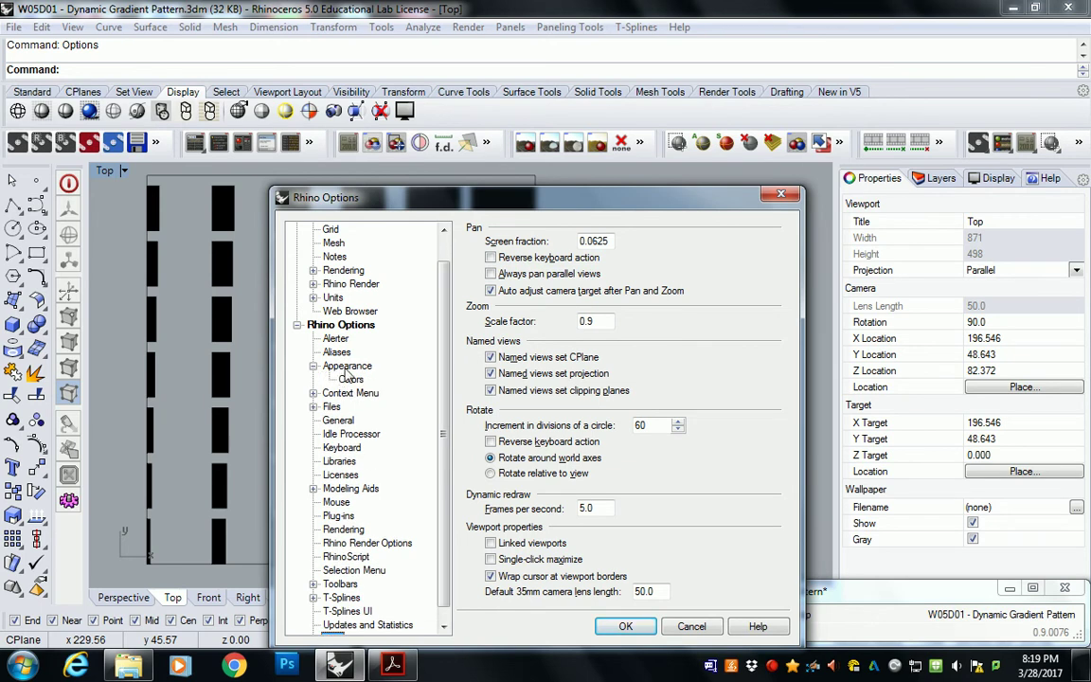
{"action": "left_click", "coordinate": [347, 366]}
{"action": "left_click", "coordinate": [350, 380]}
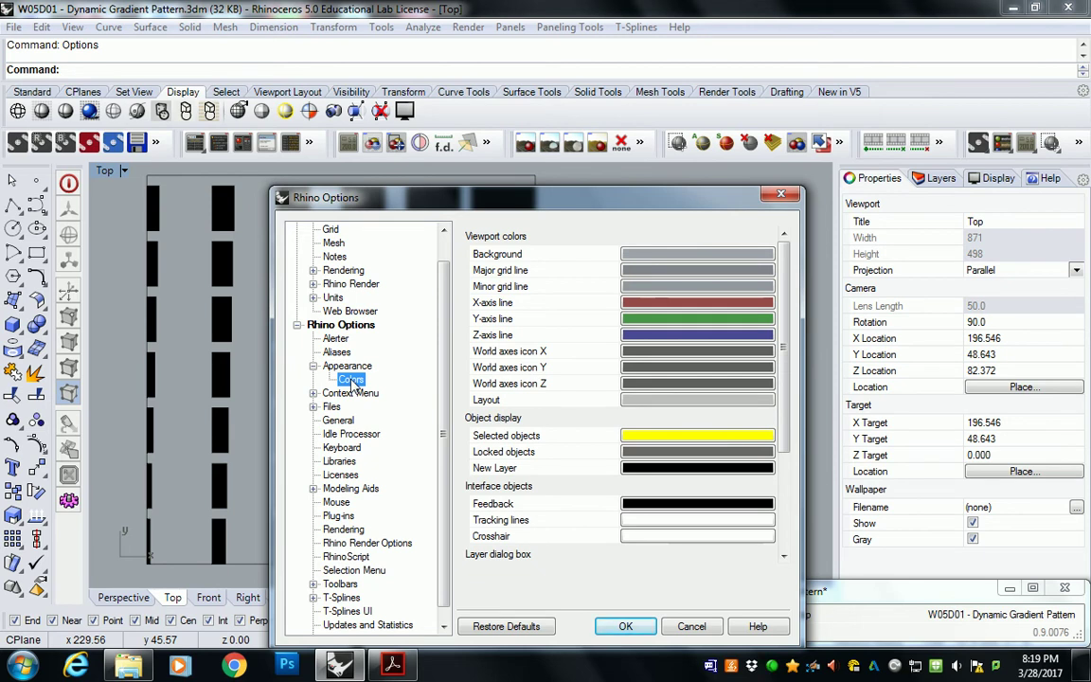
{"action": "left_click", "coordinate": [633, 256]}
{"action": "left_click", "coordinate": [381, 277]}
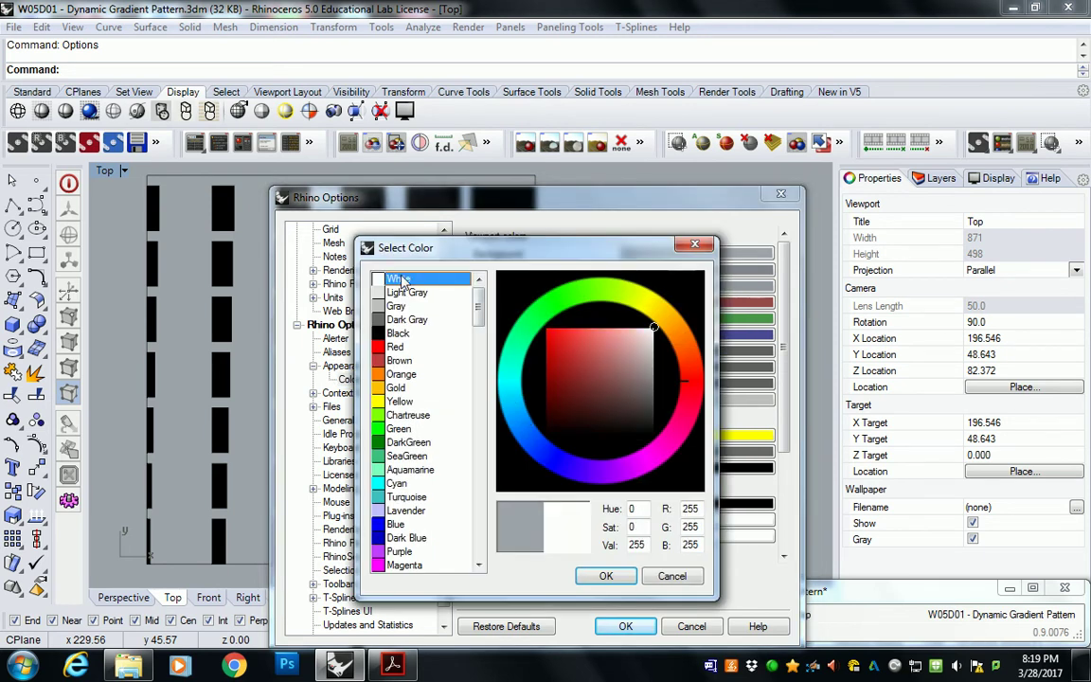
{"action": "left_click", "coordinate": [607, 576]}
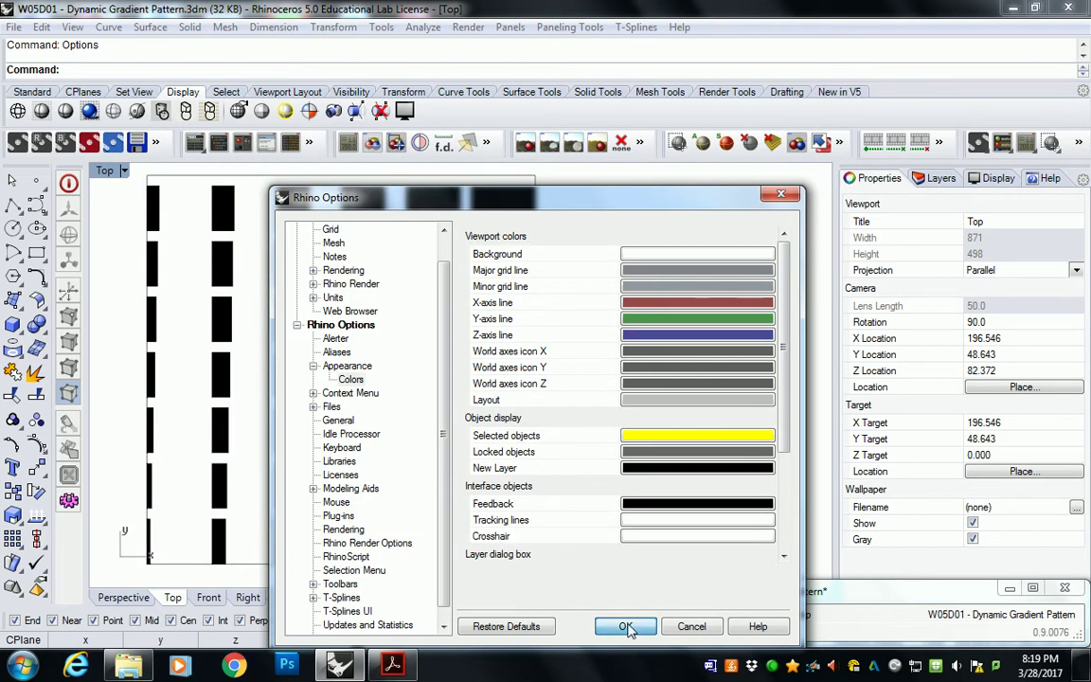
{"action": "left_click", "coordinate": [626, 627]}
{"action": "right_click_drag", "start_coordinate": [360, 366], "coordinate": [413, 361]}
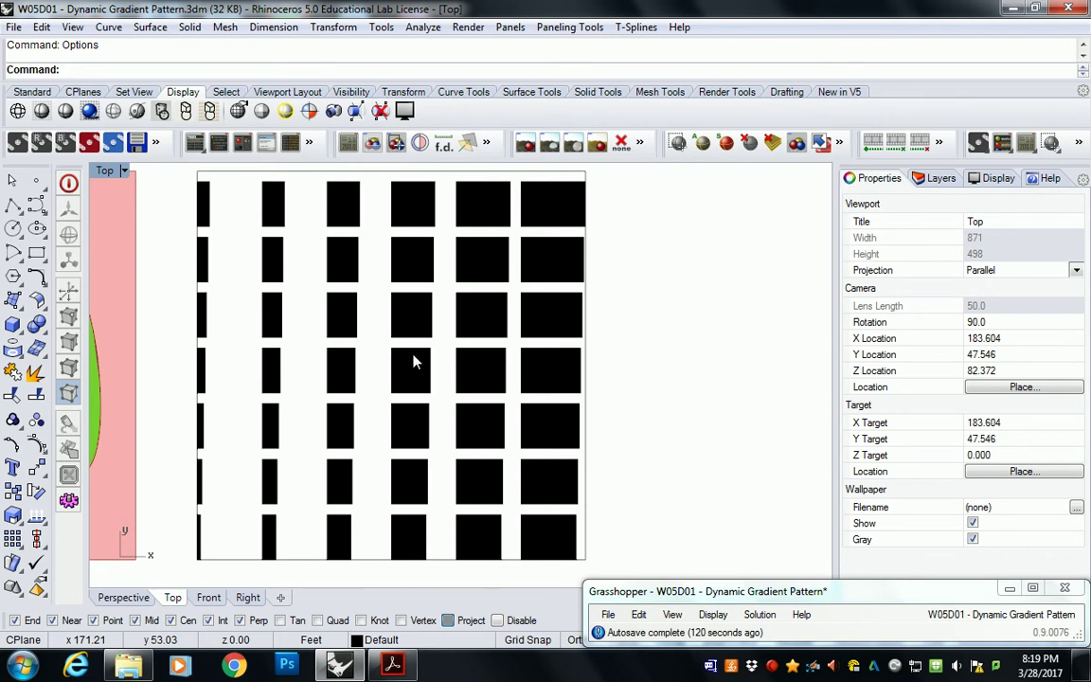
Move the outline curve around the pattern onto Layer 02 with Change Object Layer.
{"action": "left_click", "coordinate": [938, 179]}
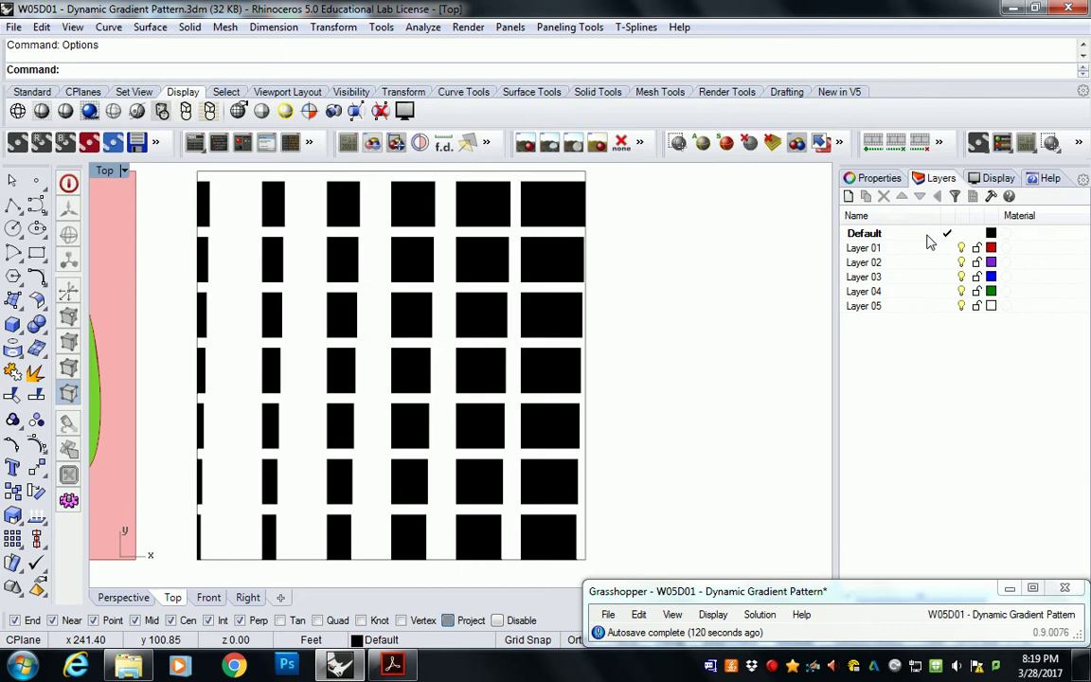
{"action": "left_click", "coordinate": [908, 266]}
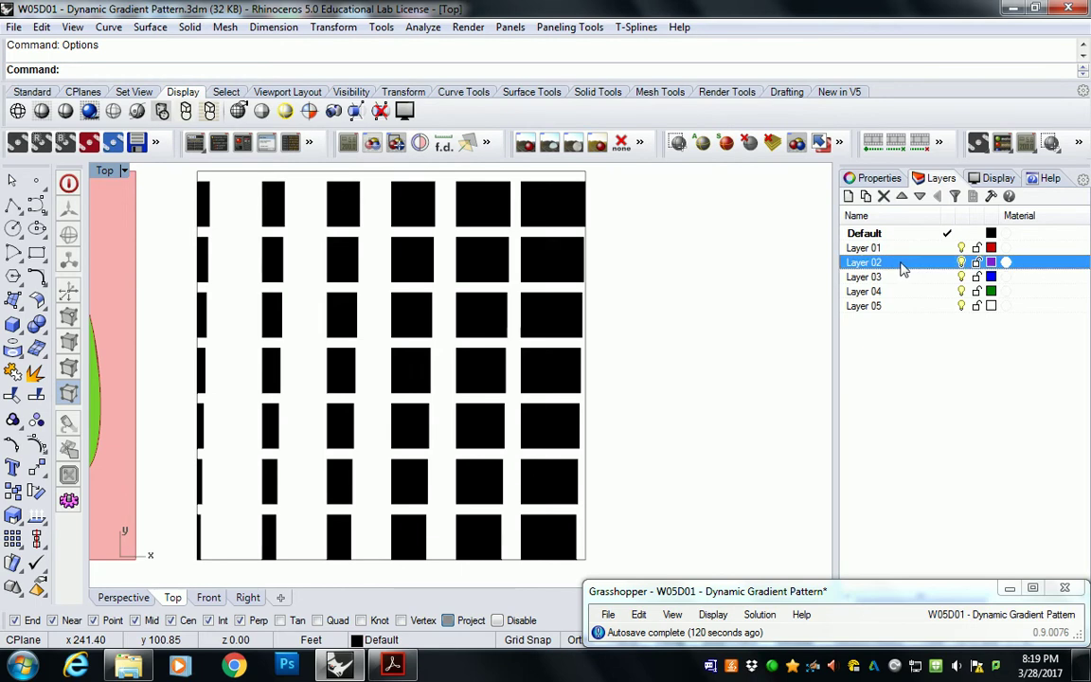
{"action": "left_click", "coordinate": [585, 179]}
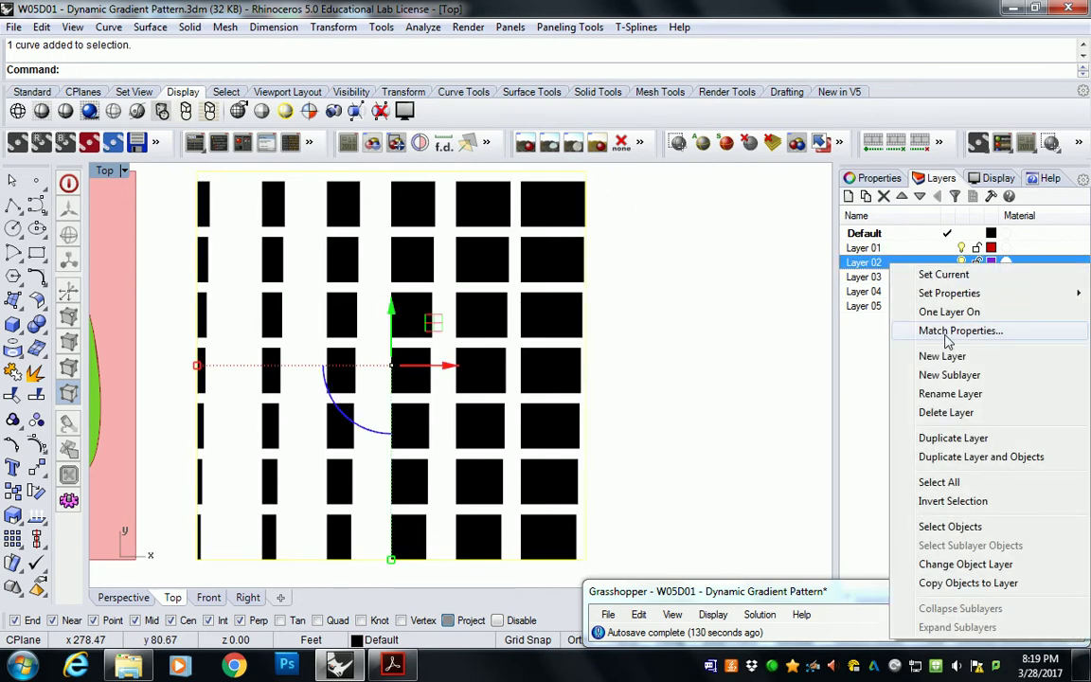
{"action": "right_click", "coordinate": [893, 265]}
{"action": "left_click", "coordinate": [965, 563]}
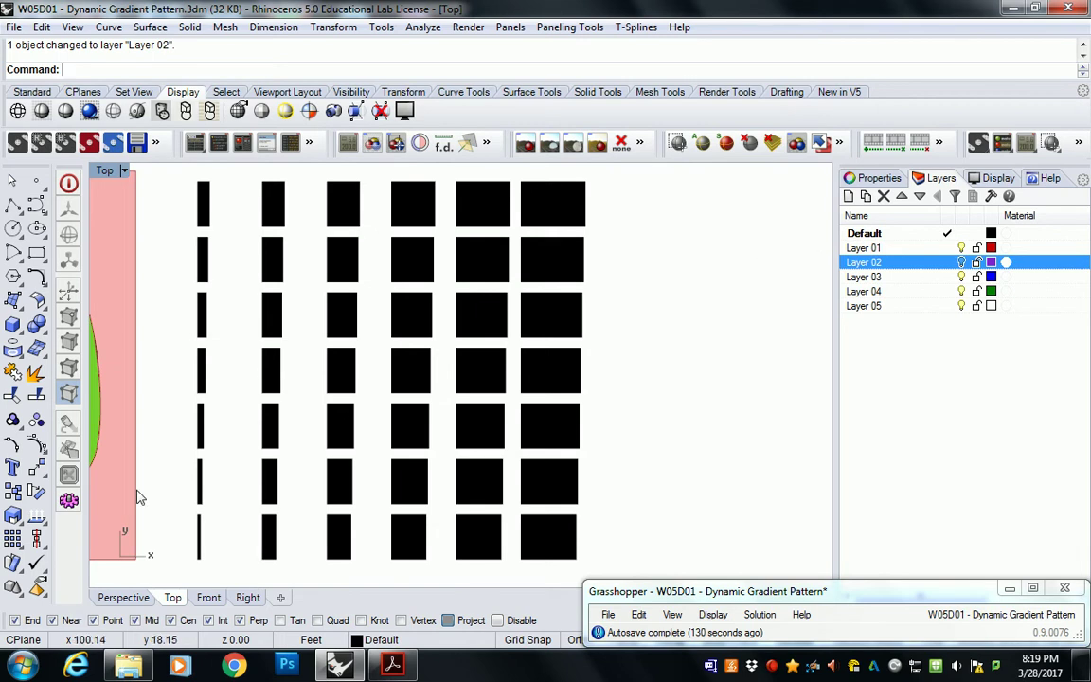
Launch the Snipping Tool and snip the black pattern region from Rhino's Top viewport.
{"action": "left_click", "coordinate": [21, 668]}
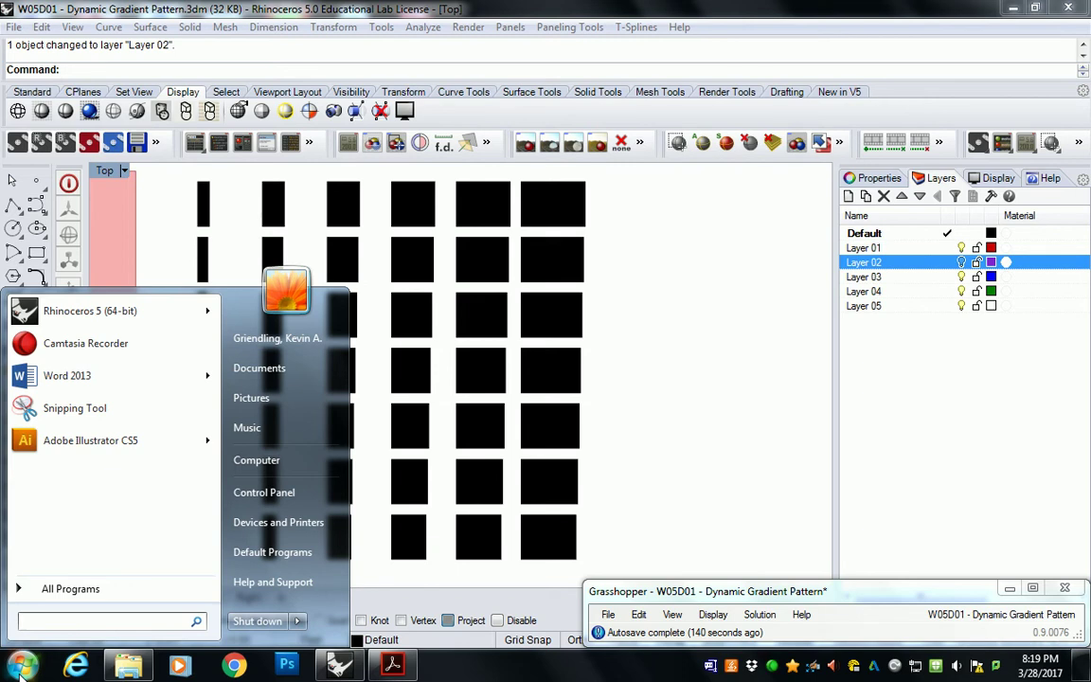
{"action": "left_click", "coordinate": [75, 409]}
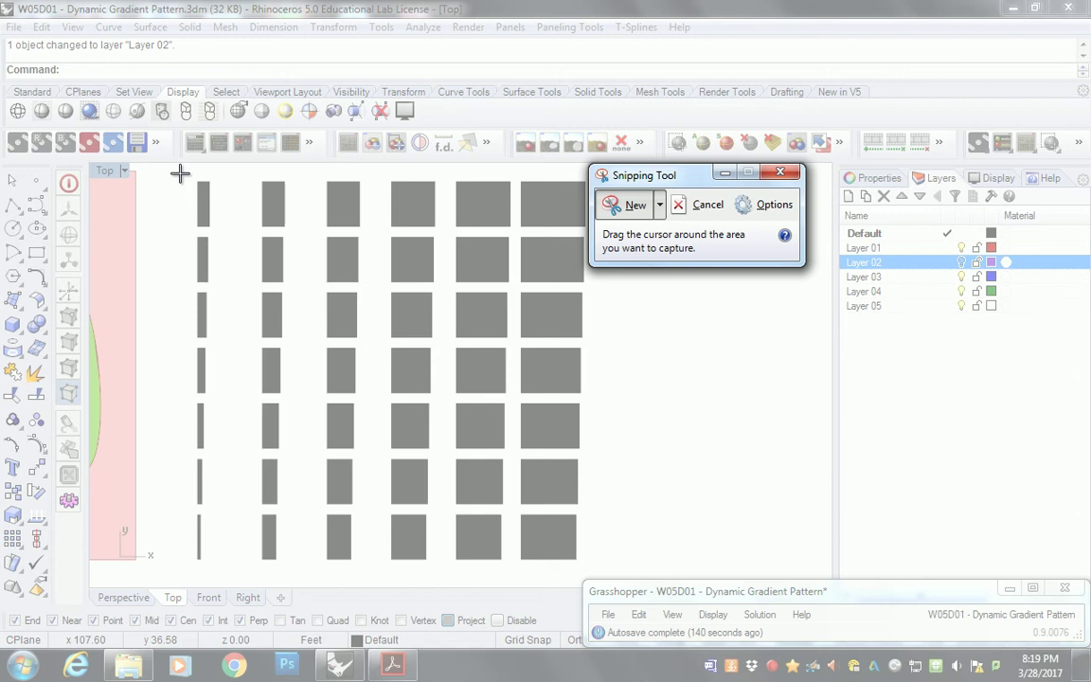
{"action": "left_click_drag", "start_coordinate": [191, 176], "coordinate": [591, 563]}
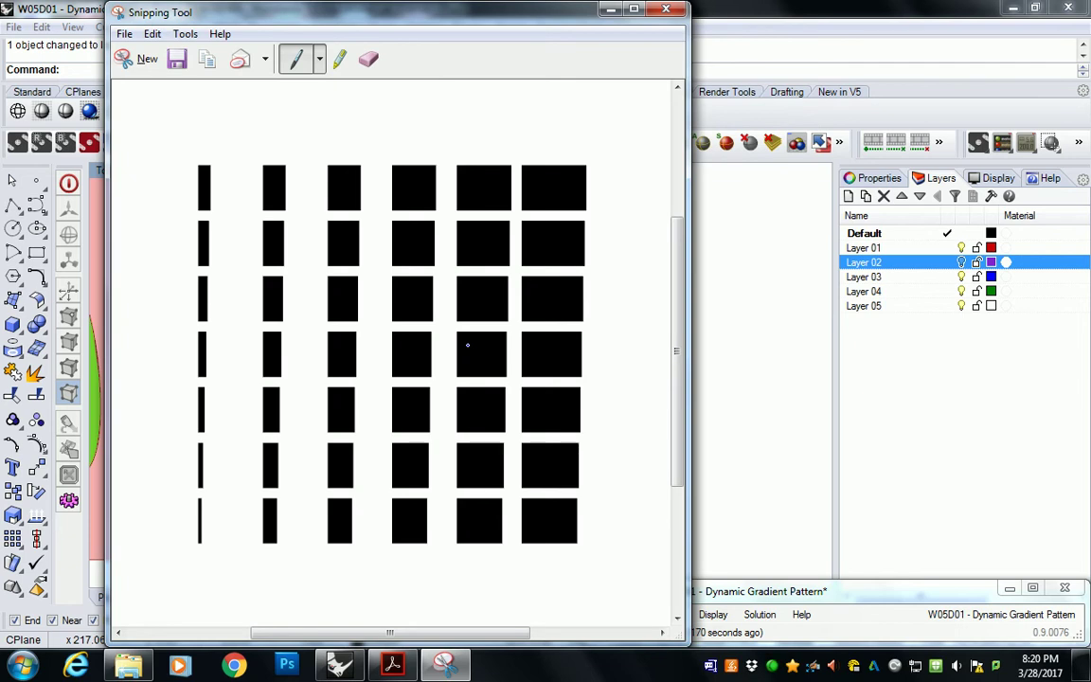
{"action": "left_click", "coordinate": [21, 665]}
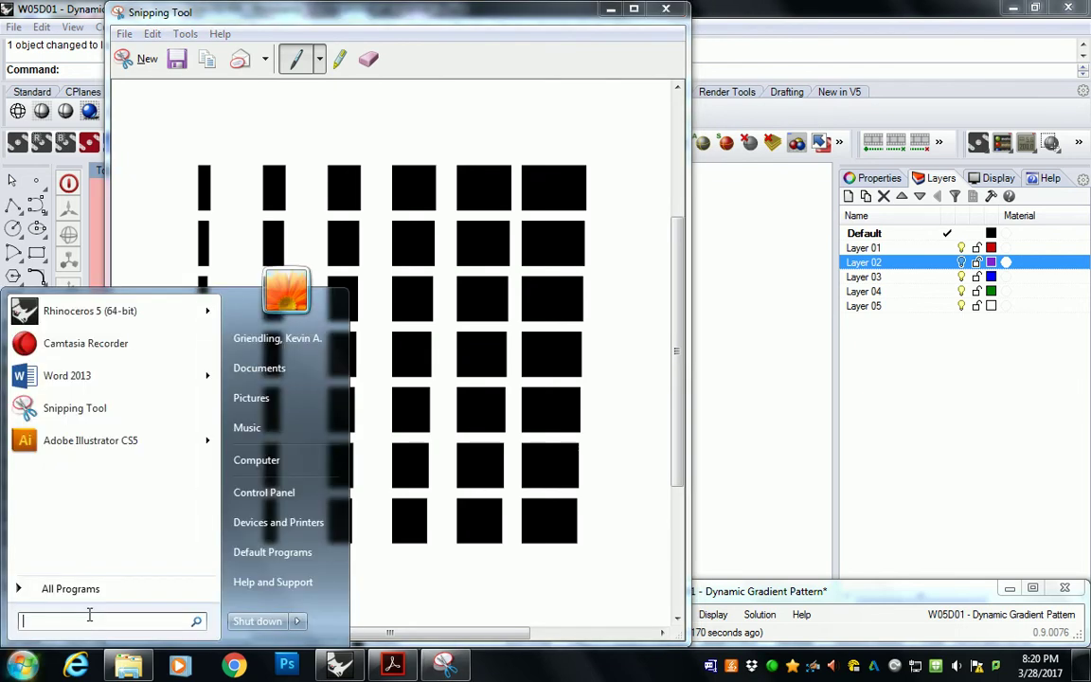
Create a blank Word 2013 document, maximize the window, and zoom so the page fits.
{"action": "left_click", "coordinate": [67, 376]}
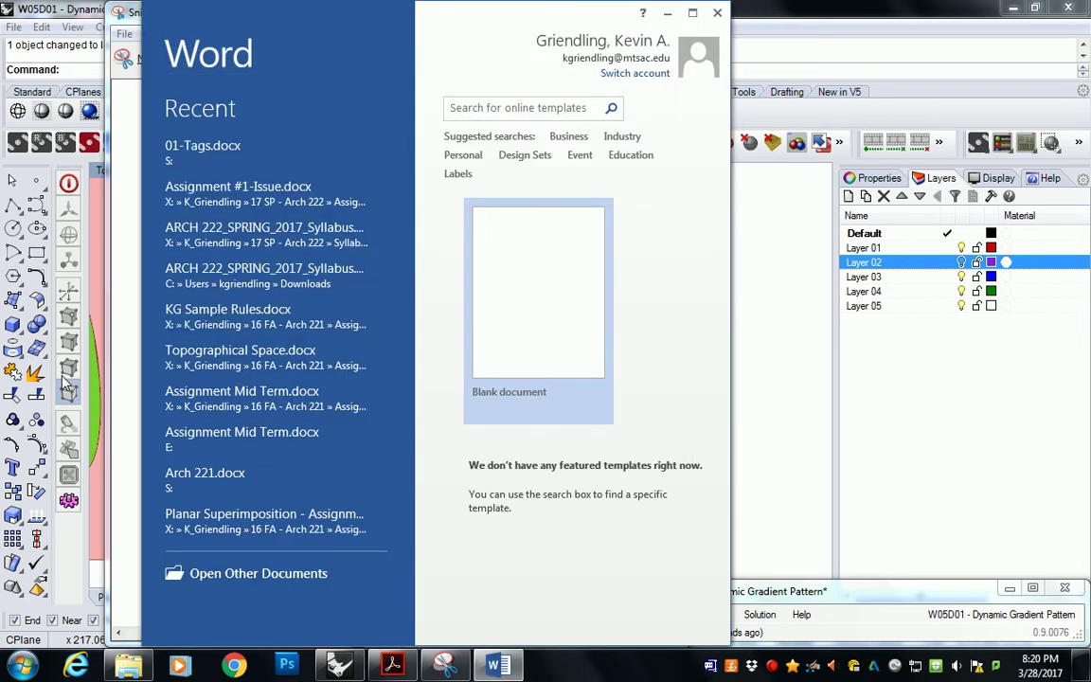
{"action": "left_click", "coordinate": [471, 249]}
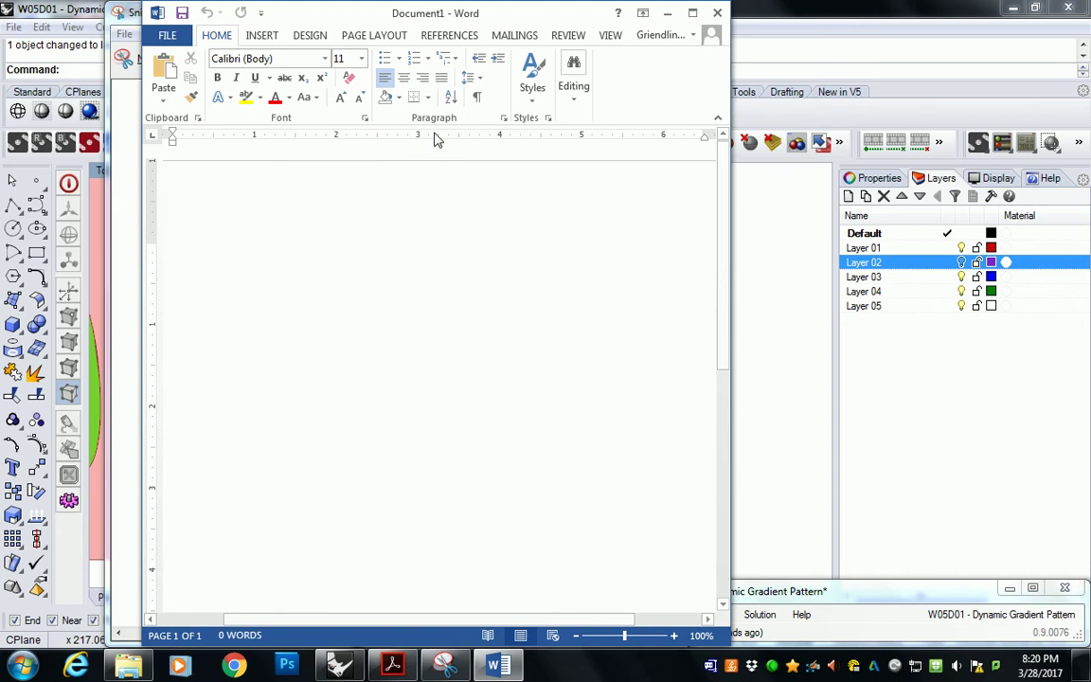
{"action": "left_click_drag", "start_coordinate": [348, 25], "coordinate": [365, 3]}
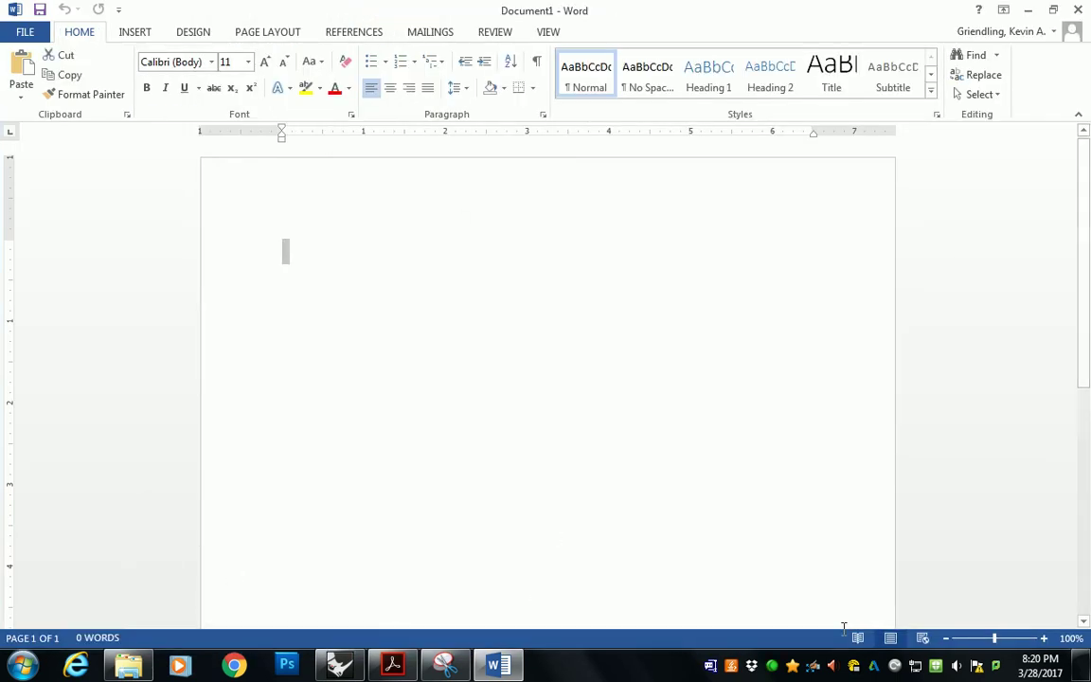
{"action": "left_click", "coordinate": [945, 639]}
{"action": "left_click", "coordinate": [946, 638]}
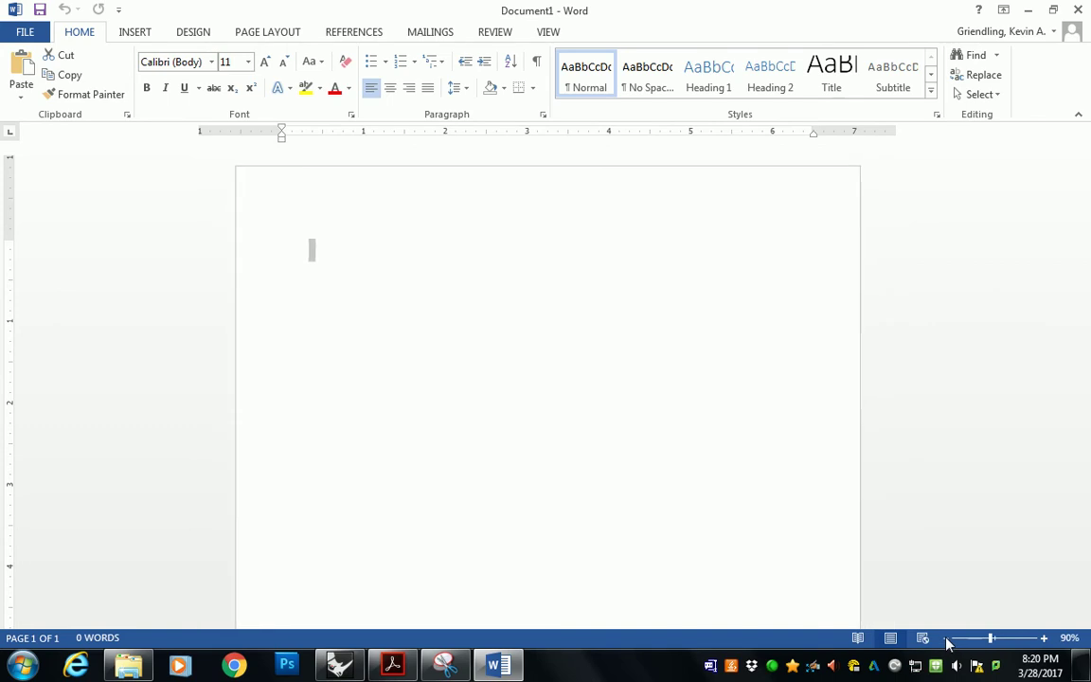
{"action": "left_click", "coordinate": [946, 639]}
{"action": "left_click", "coordinate": [945, 638]}
{"action": "left_click", "coordinate": [946, 639]}
{"action": "left_click", "coordinate": [946, 639]}
{"action": "left_click", "coordinate": [945, 638]}
{"action": "left_click", "coordinate": [1044, 638]}
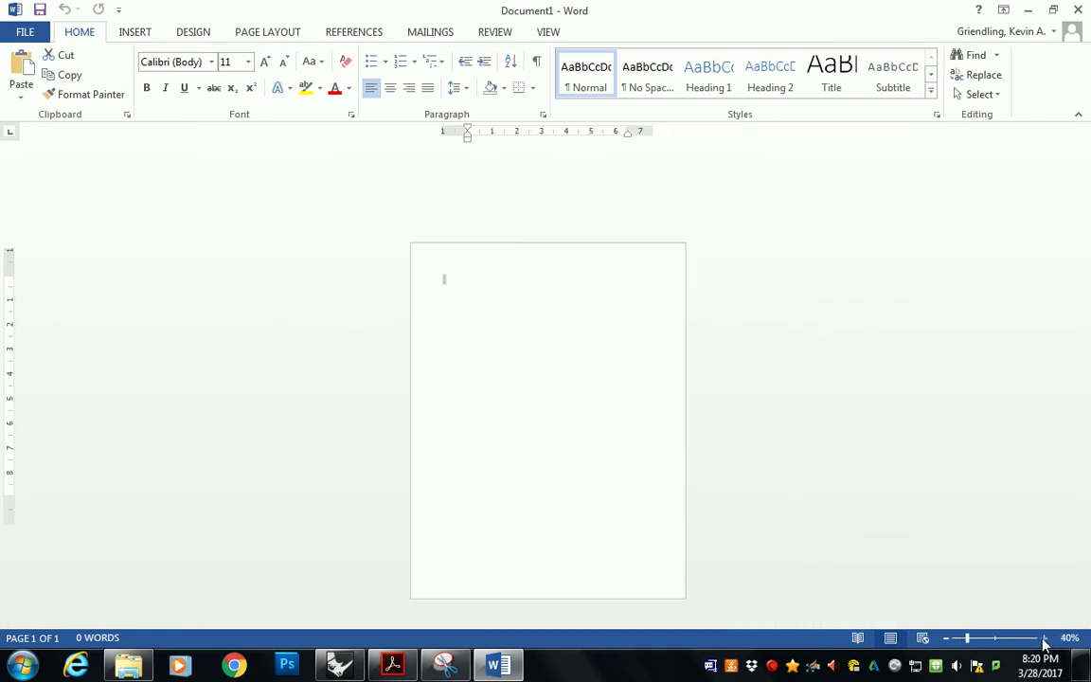
{"action": "left_click", "coordinate": [1044, 638]}
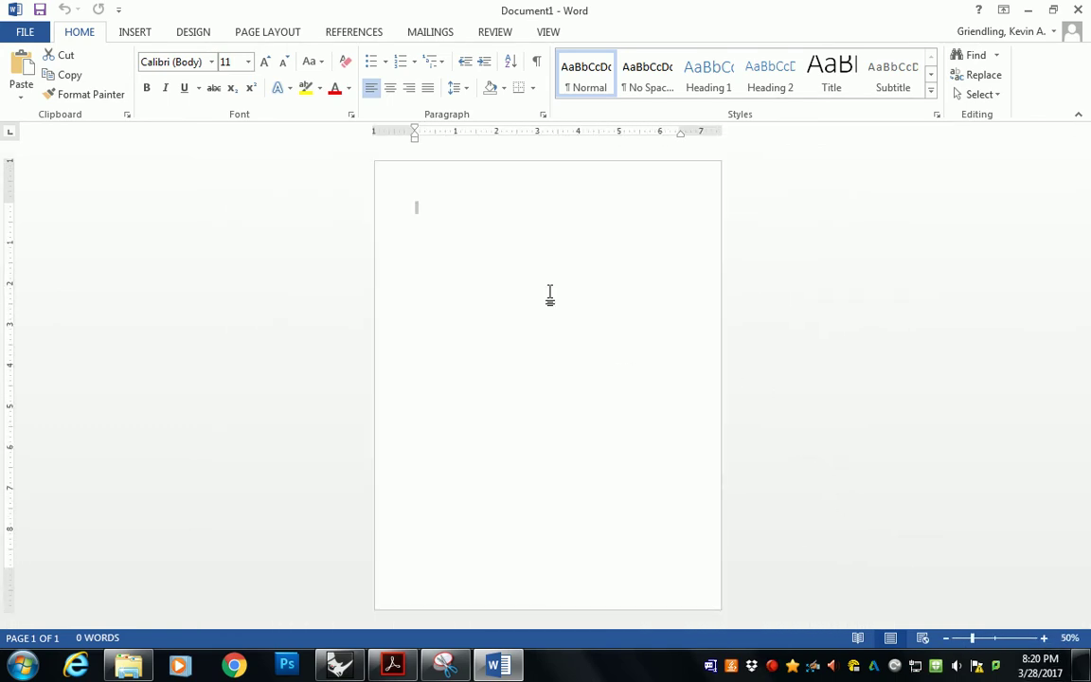
Paste the captured pattern, enlarge it across the page, and start a new line below Description:.
{"action": "key", "text": "ctrl+v"}
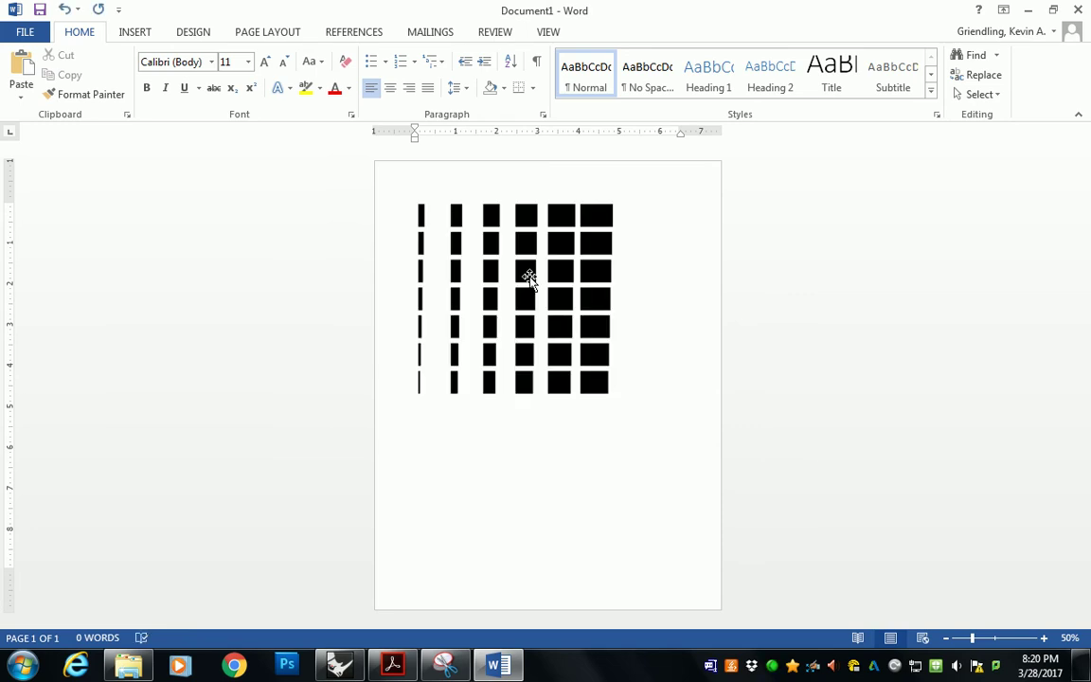
{"action": "left_click", "coordinate": [529, 277]}
{"action": "left_click_drag", "start_coordinate": [616, 395], "coordinate": [678, 459]}
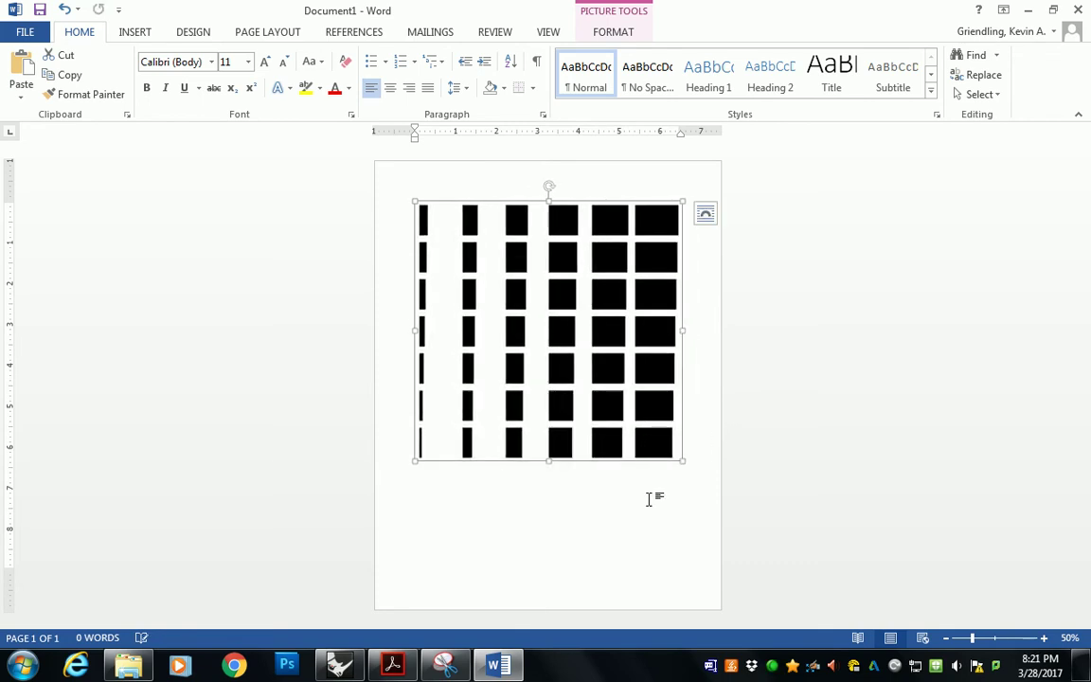
{"action": "left_click", "coordinate": [712, 455]}
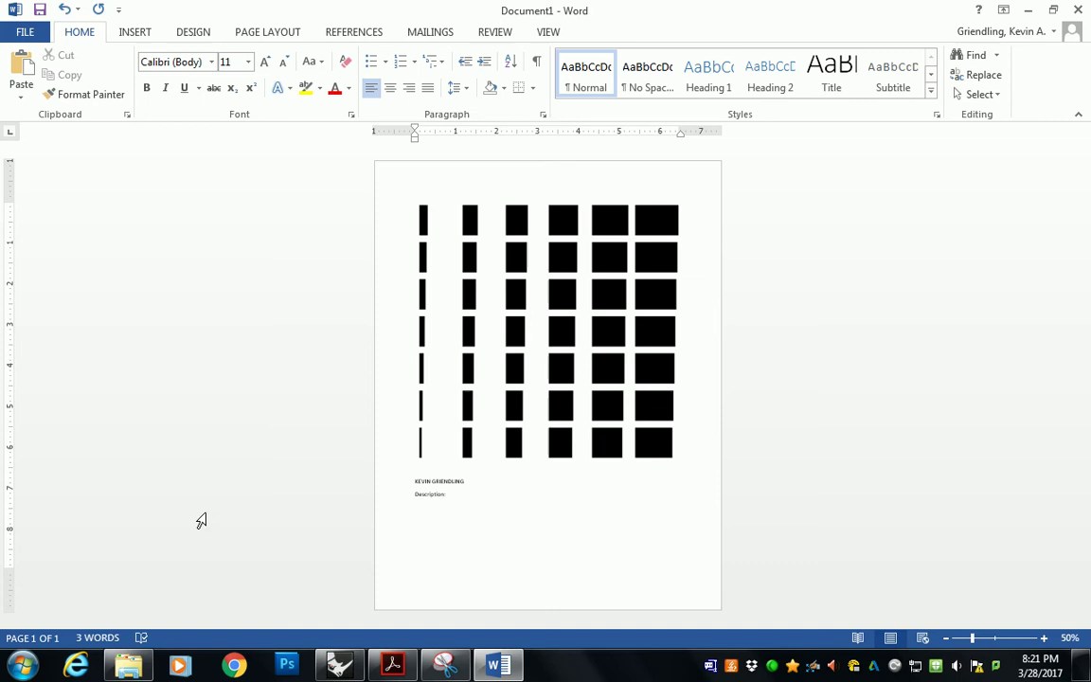
{"action": "left_click", "coordinate": [1044, 638]}
{"action": "left_click", "coordinate": [1044, 638]}
{"action": "left_click", "coordinate": [1044, 637]}
{"action": "left_click", "coordinate": [1044, 638]}
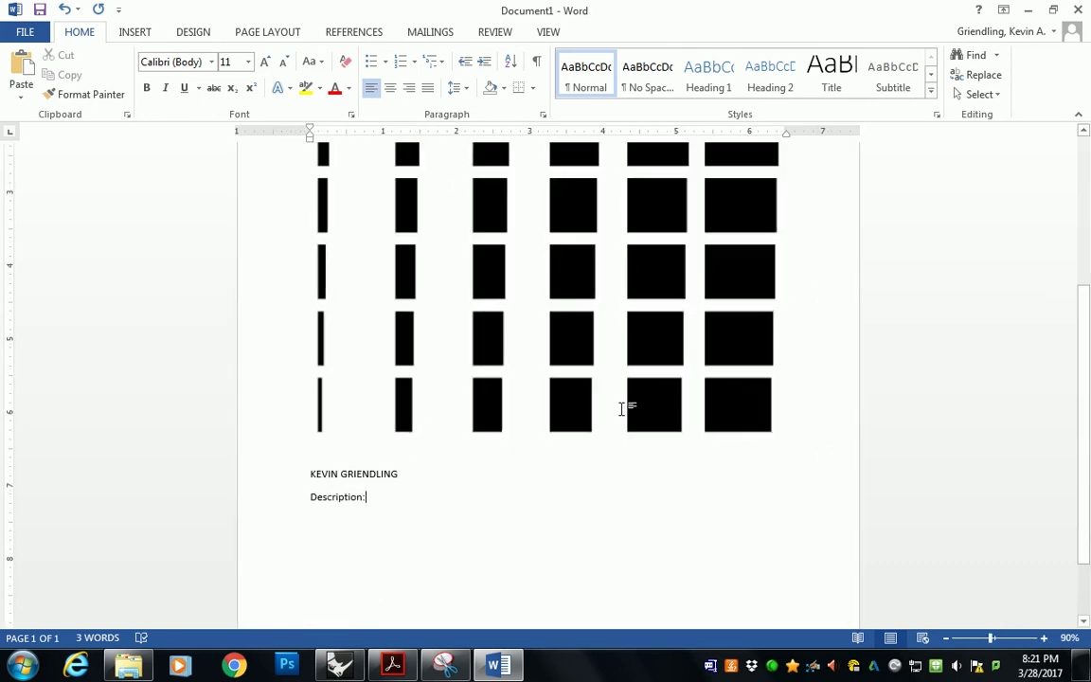
{"action": "key", "text": "Return"}
{"action": "key", "text": "Return"}
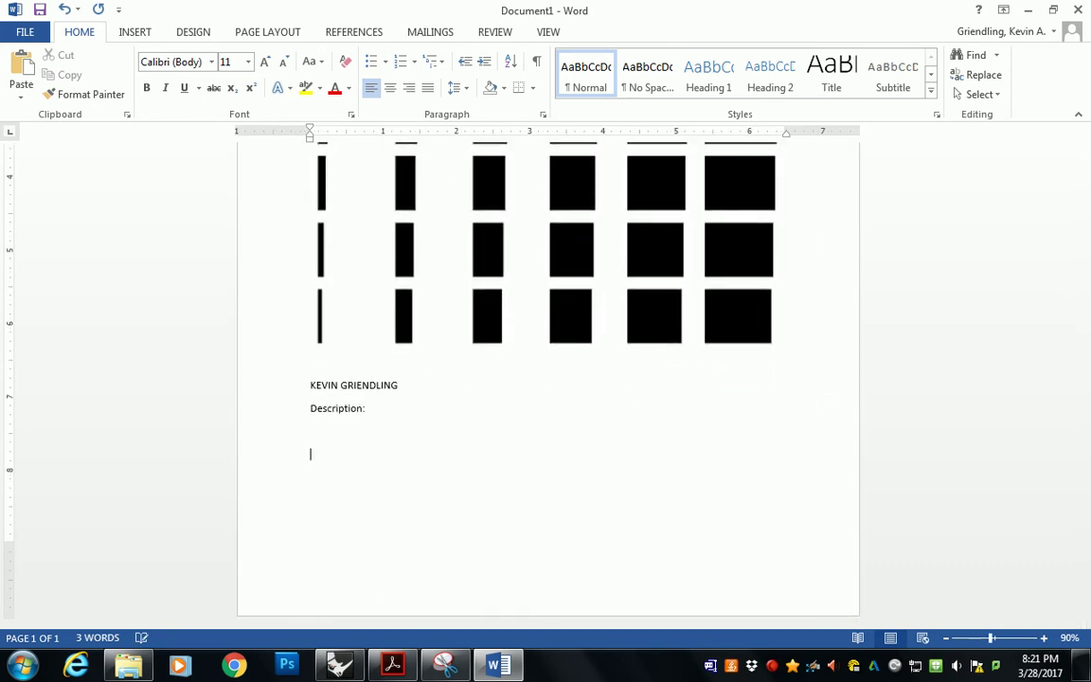
Start a numbered list with 'Gradient growing from bottom left to top right, in the V domain direction.'.
{"action": "left_click", "coordinate": [400, 61]}
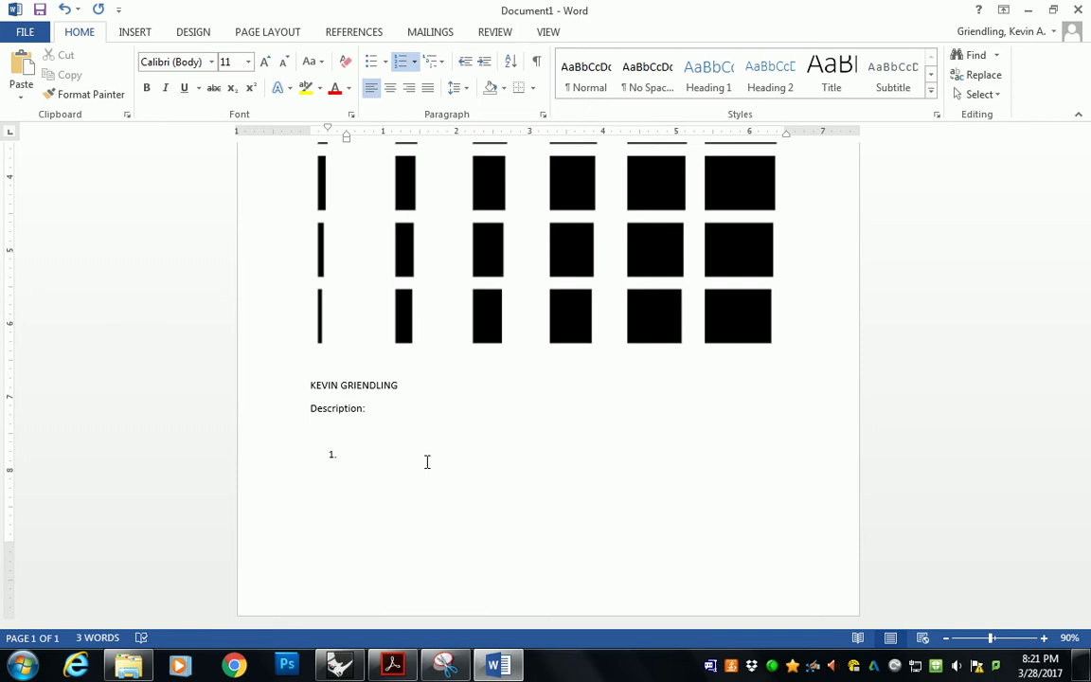
{"action": "type", "text": "Gradient growing from bno"}
{"action": "key", "text": "BackSpace"}
{"action": "key", "text": "BackSpace"}
{"action": "type", "text": "ottom"}
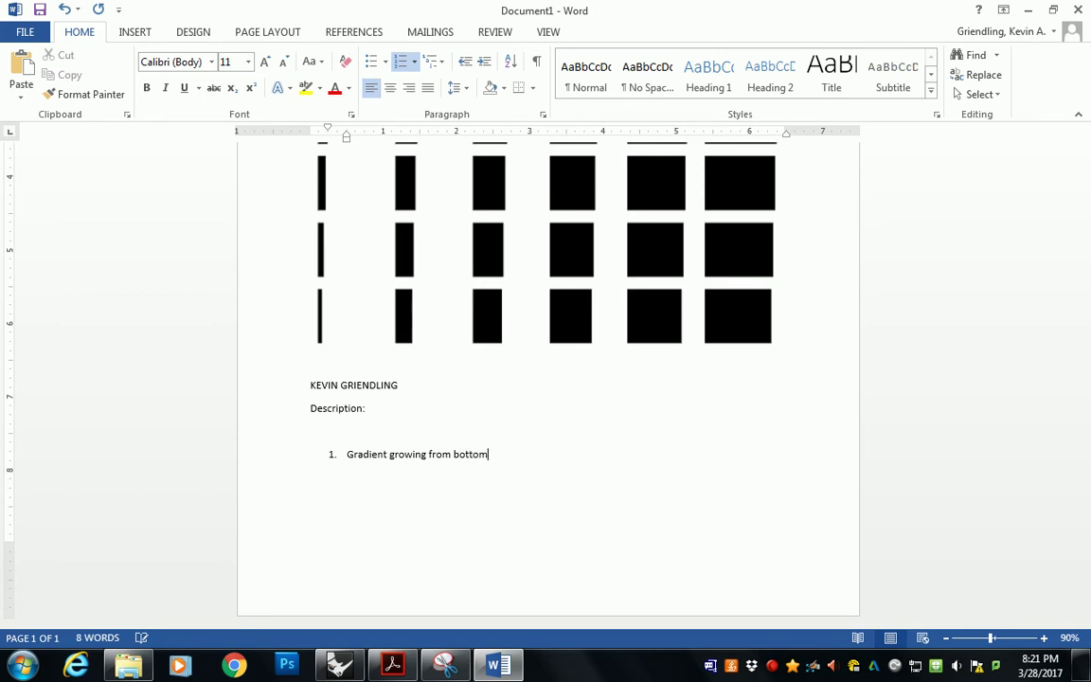
{"action": "type", "text": " left to to"}
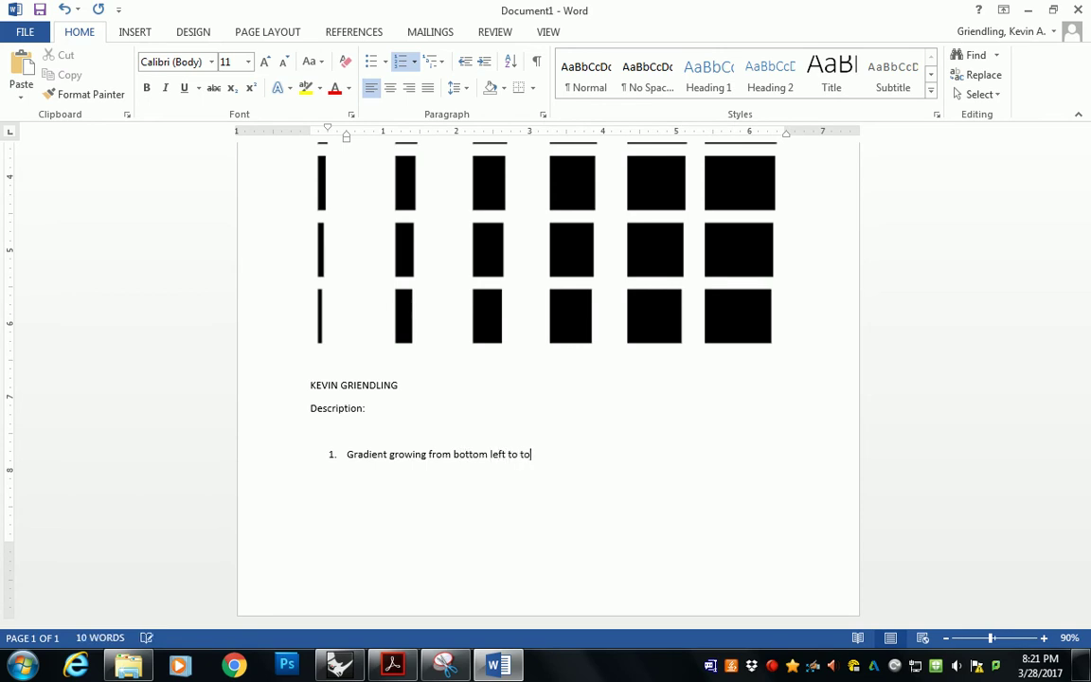
{"action": "type", "text": "p right, in the V domain d"}
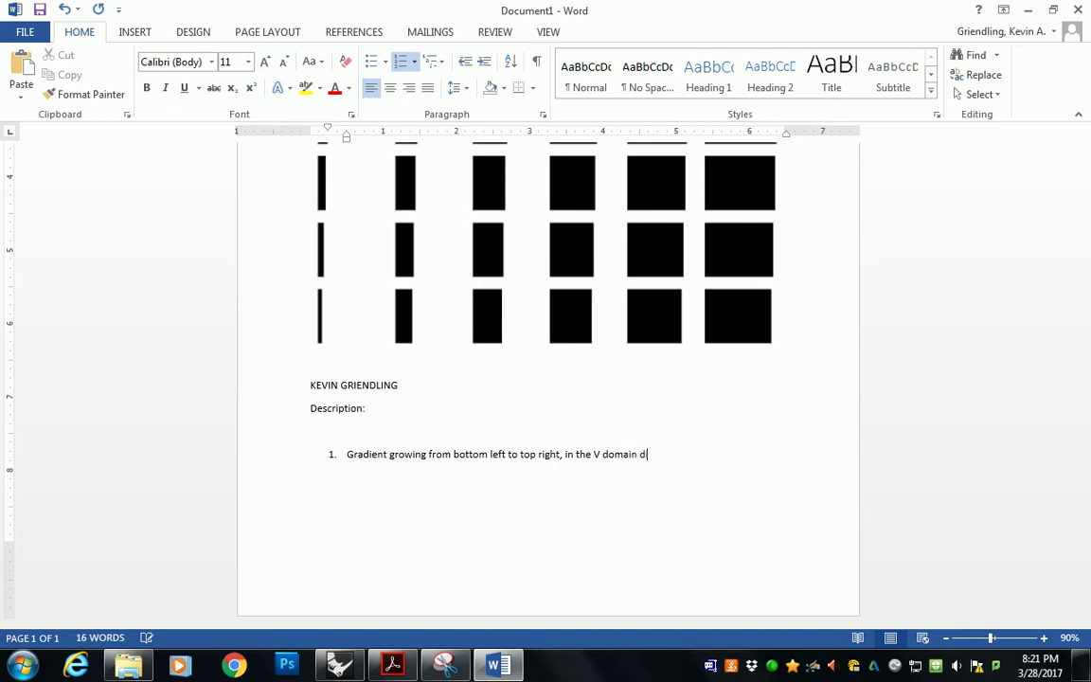
{"action": "type", "text": "irection."}
{"action": "scroll", "coordinate": [577, 341], "scroll_direction": "up", "scroll_amount": 3}
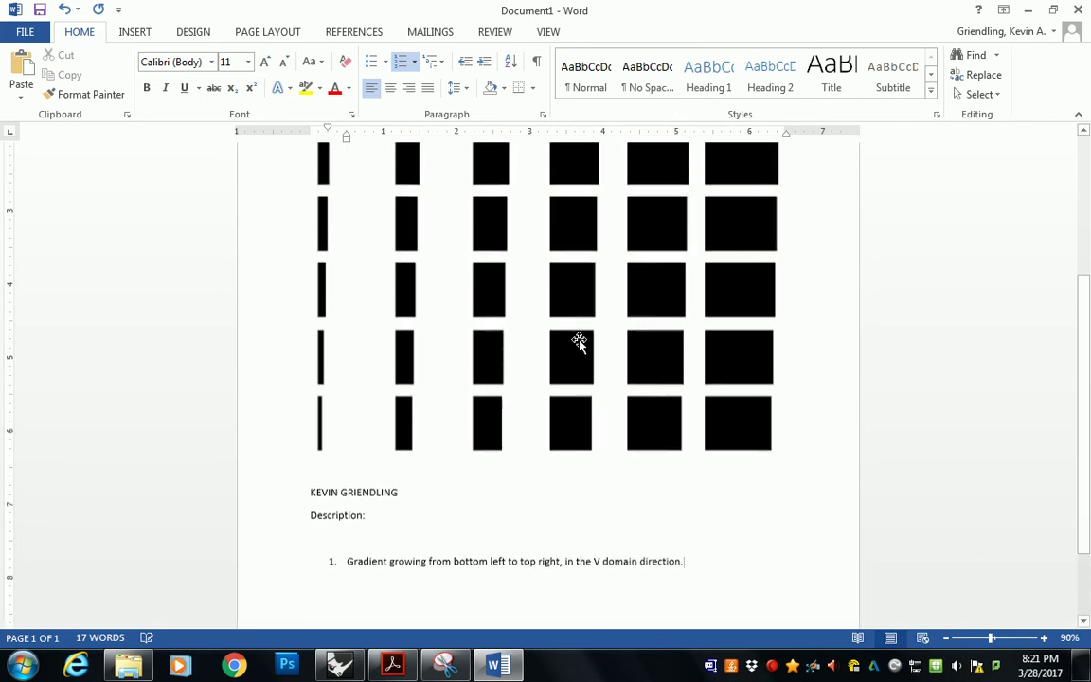
{"action": "scroll", "coordinate": [579, 341], "scroll_direction": "down", "scroll_amount": 2}
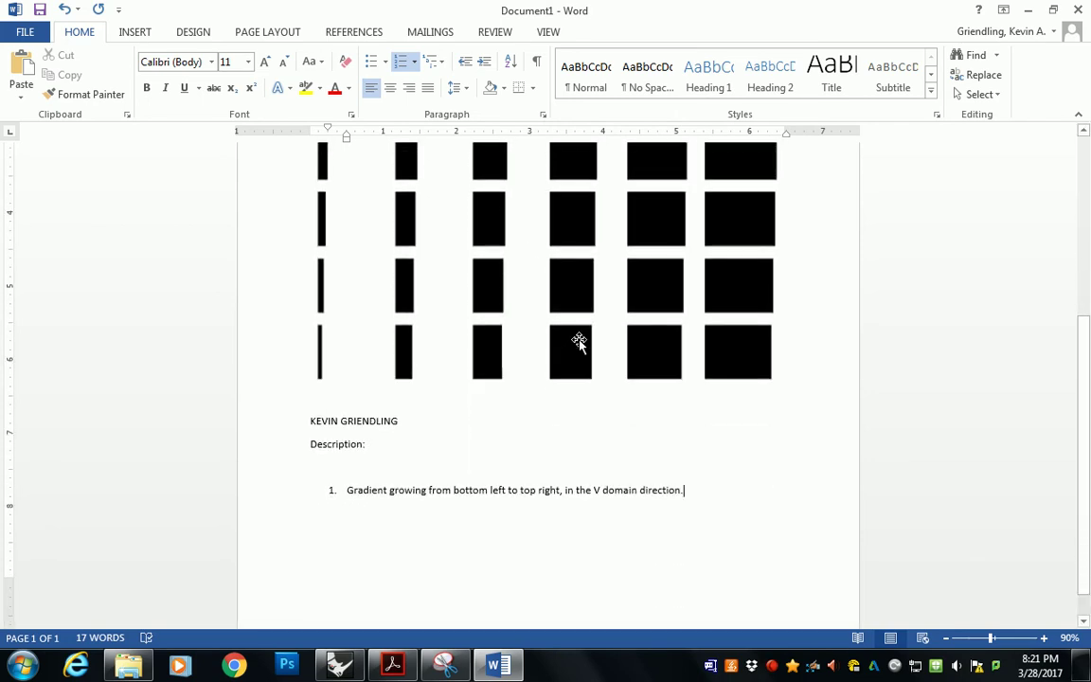
Add item 2 reading 'Attractor point scaling squares at 4 corners'.
{"action": "key", "text": "Return"}
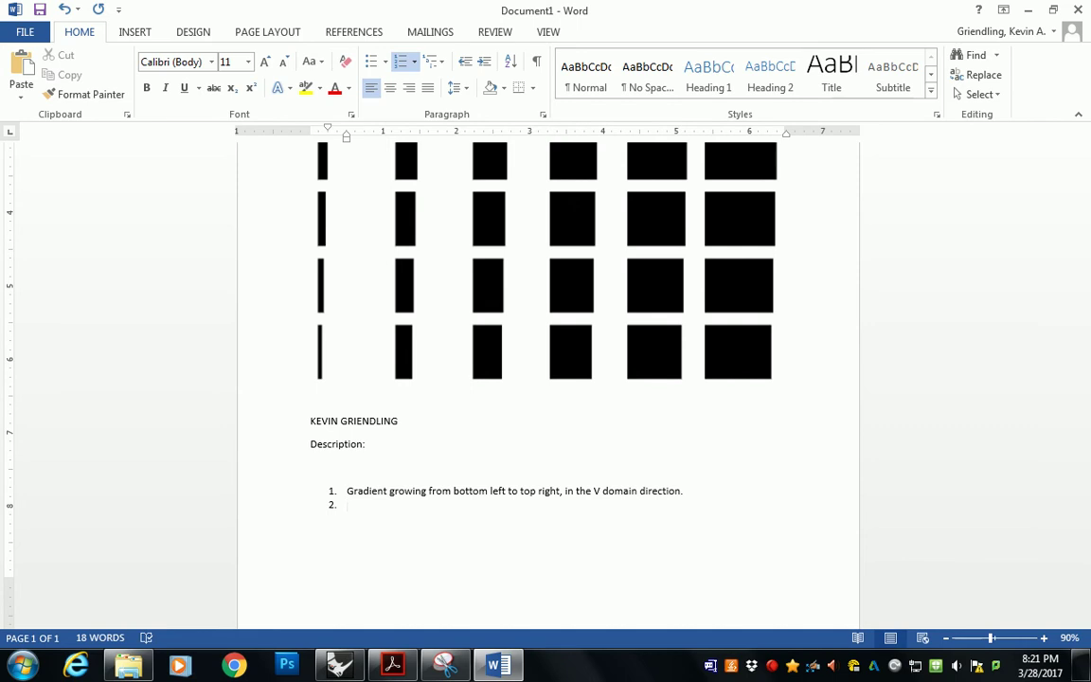
{"action": "type", "text": "Attractor point at 4 corners"}
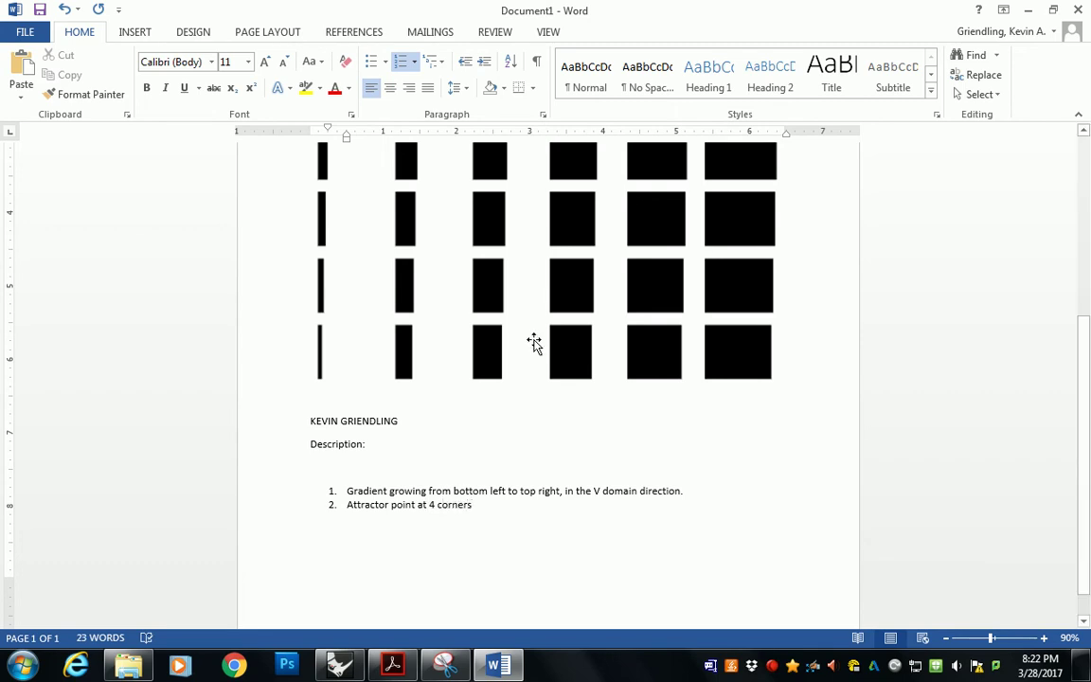
{"action": "left_click", "coordinate": [418, 504]}
{"action": "type", "text": "scaling squares"}
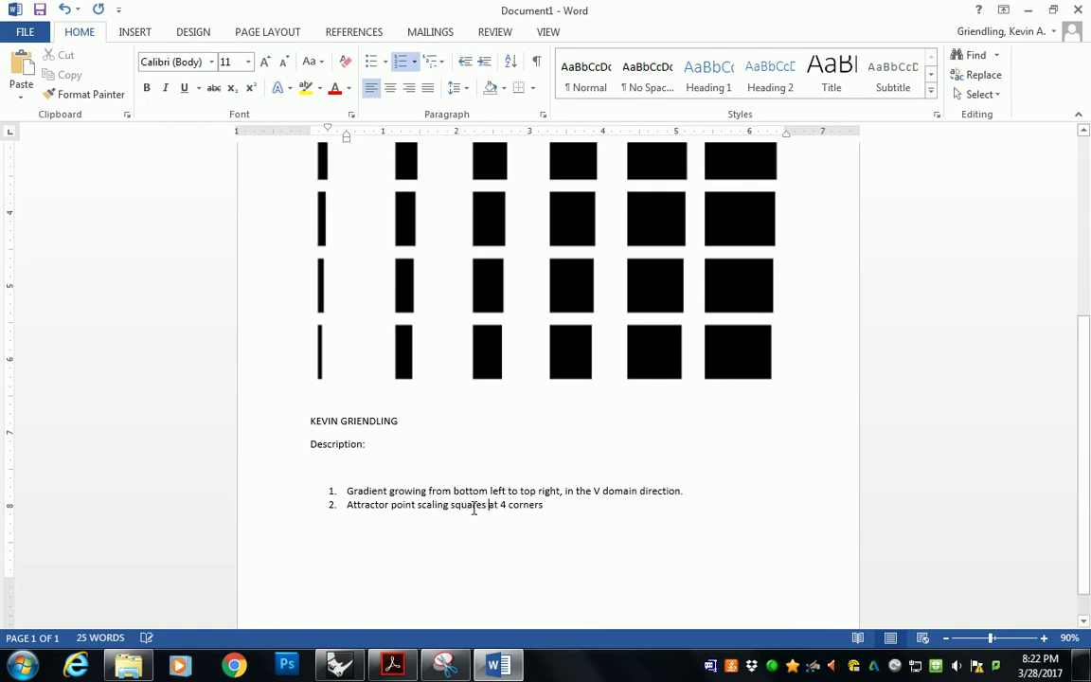
{"action": "left_click", "coordinate": [581, 512]}
Begin an empty numbered item 3 after the 'Attractor point scaling squares at 4 corners' line.
{"action": "type", "text": "\\"}
{"action": "key", "text": "Return"}
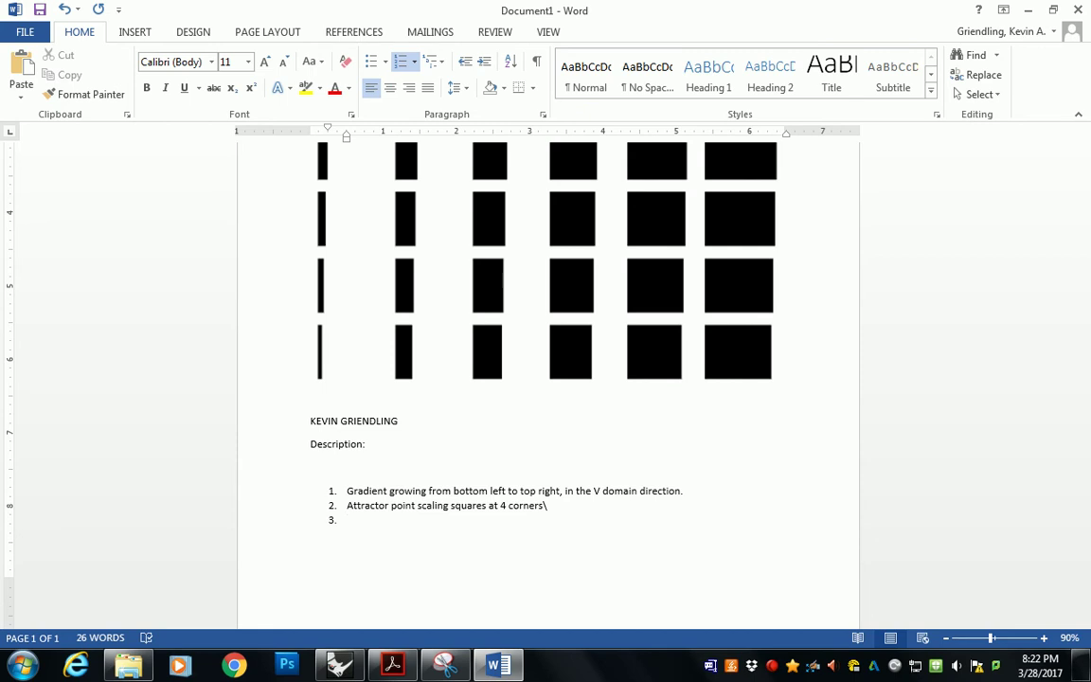
In Rhino, reframe the pattern in the Top view and restore the four-viewport layout.
{"action": "left_click", "coordinate": [339, 666]}
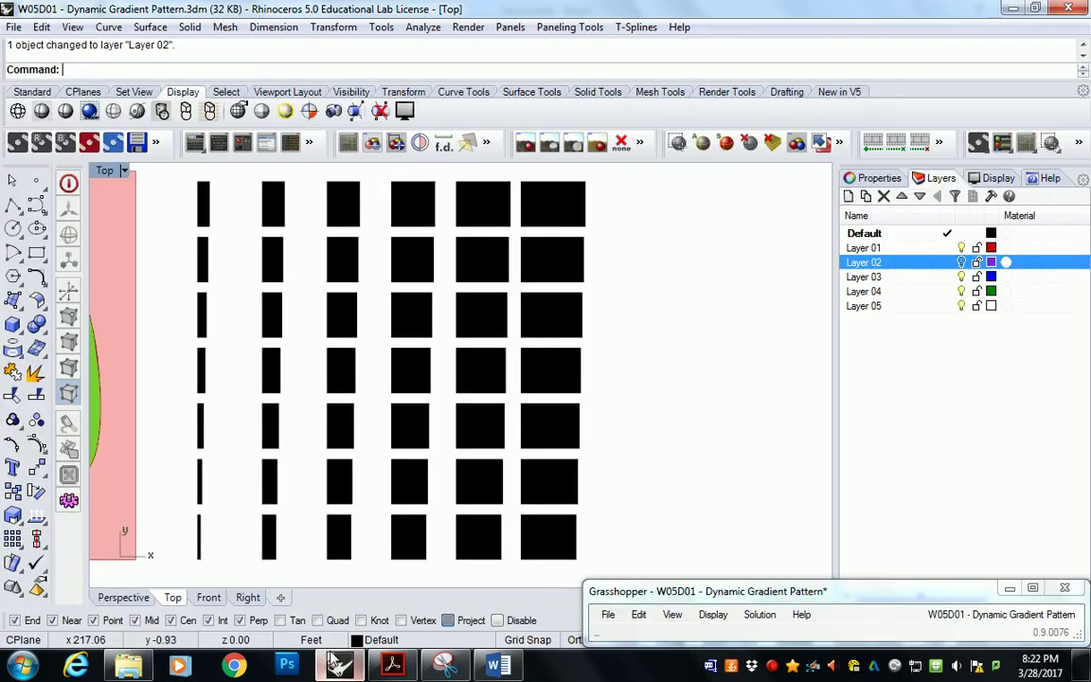
{"action": "scroll", "coordinate": [660, 356], "scroll_direction": "down", "scroll_amount": 5}
{"action": "right_click_drag", "start_coordinate": [658, 353], "coordinate": [458, 382]}
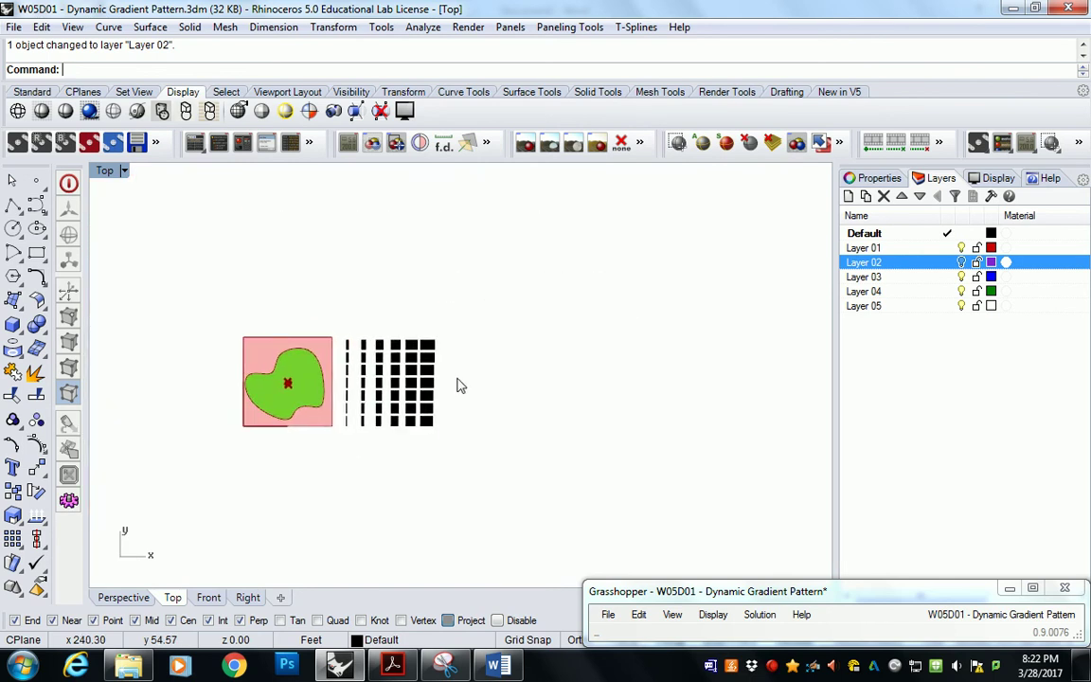
{"action": "double_click", "coordinate": [105, 172]}
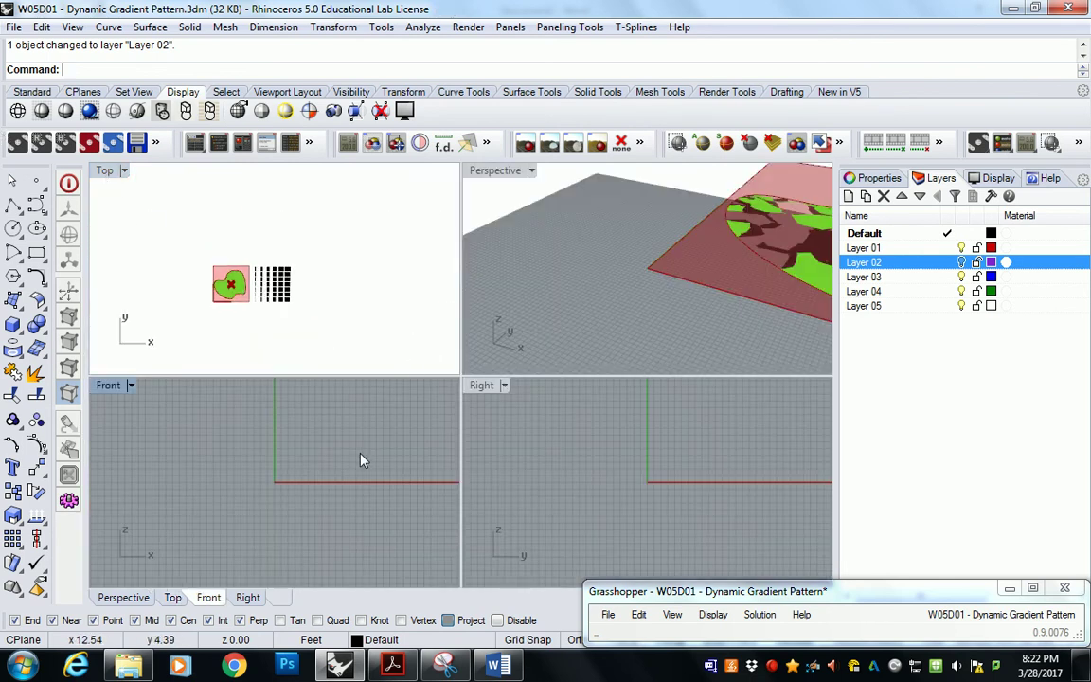
{"action": "scroll", "coordinate": [357, 458], "scroll_direction": "down", "scroll_amount": 4}
Hide the Front view's grid with the Grid command's H option, then activate the Top view.
{"action": "type", "text": "Grid"}
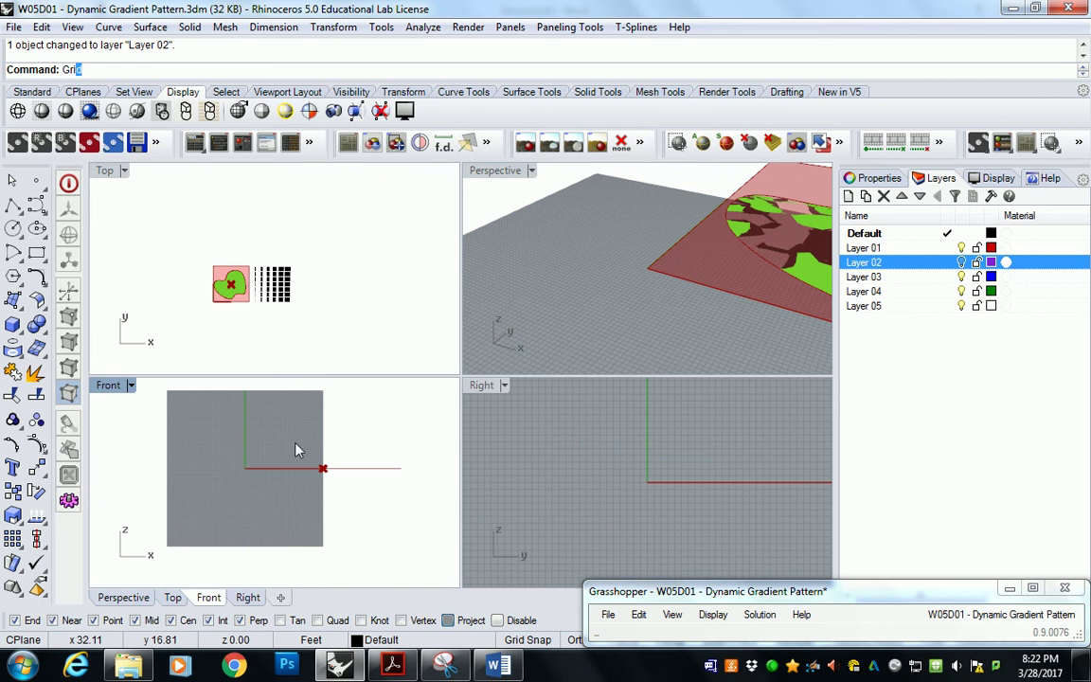
{"action": "key", "text": "Return"}
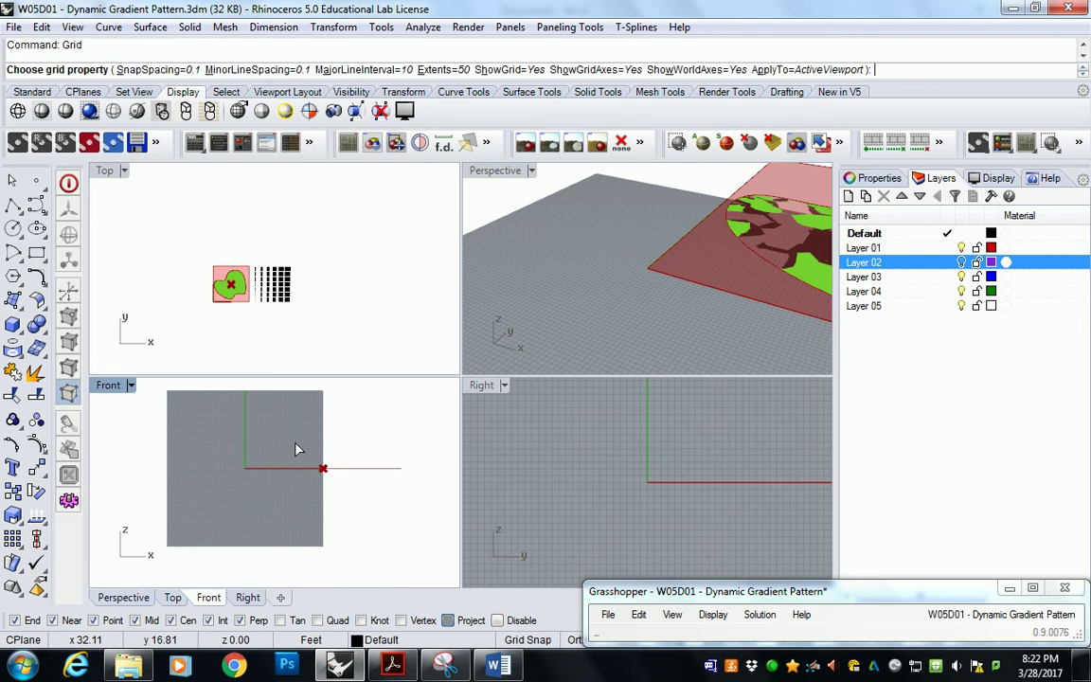
{"action": "type", "text": "h"}
{"action": "key", "text": "Return"}
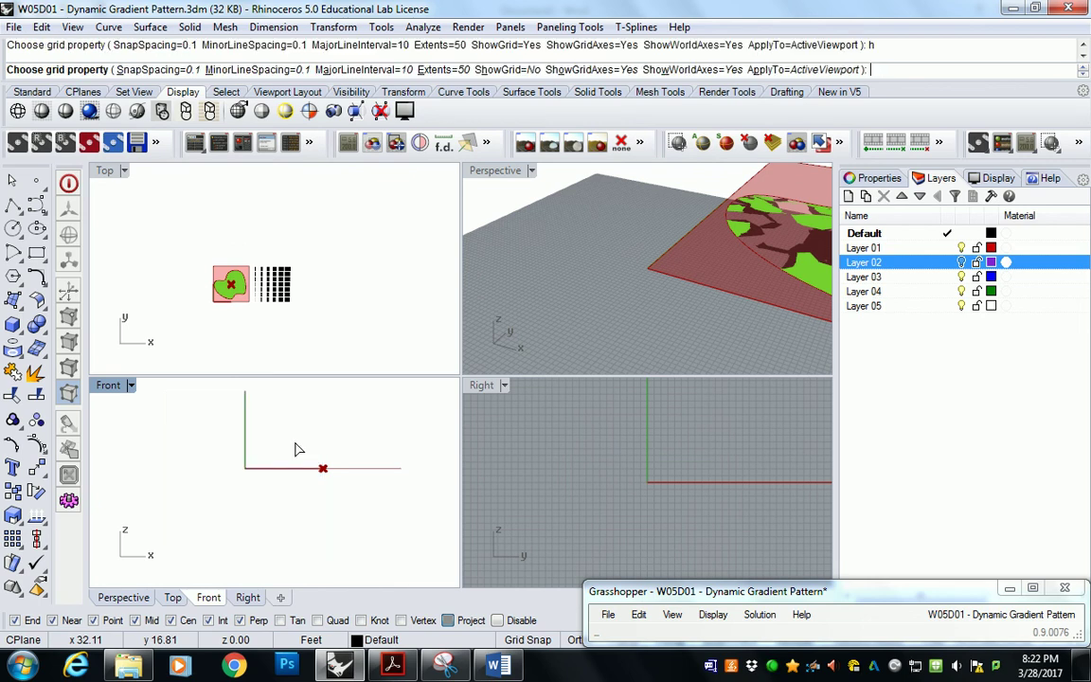
{"action": "key", "text": "Return"}
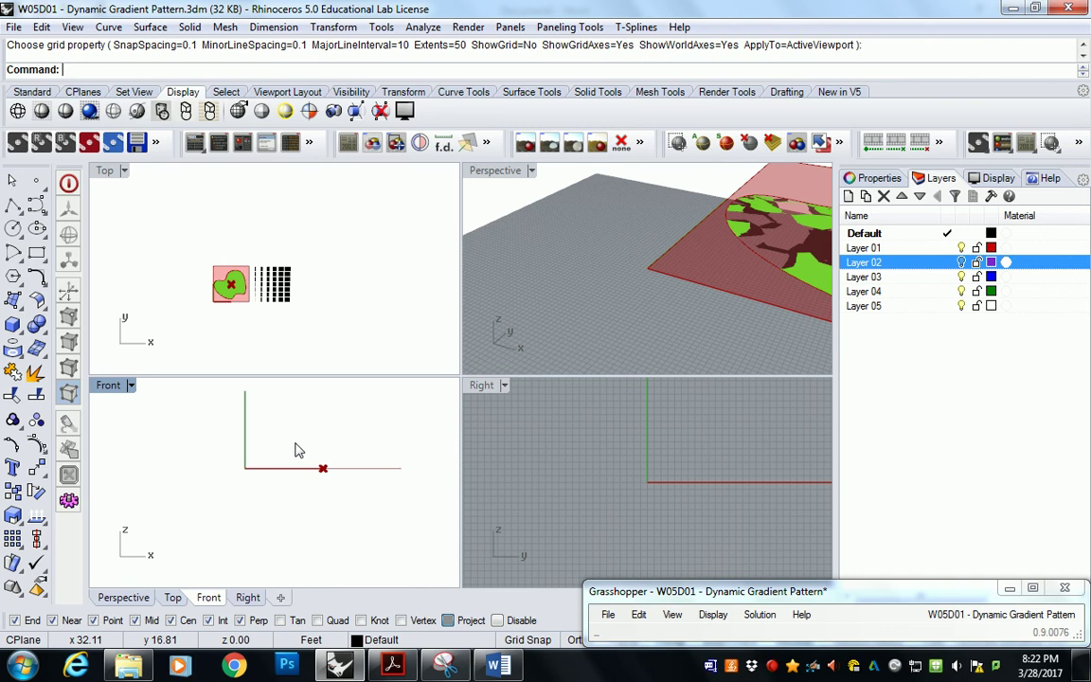
{"action": "left_click", "coordinate": [234, 217]}
{"action": "scroll", "coordinate": [298, 286], "scroll_direction": "up", "scroll_amount": 3}
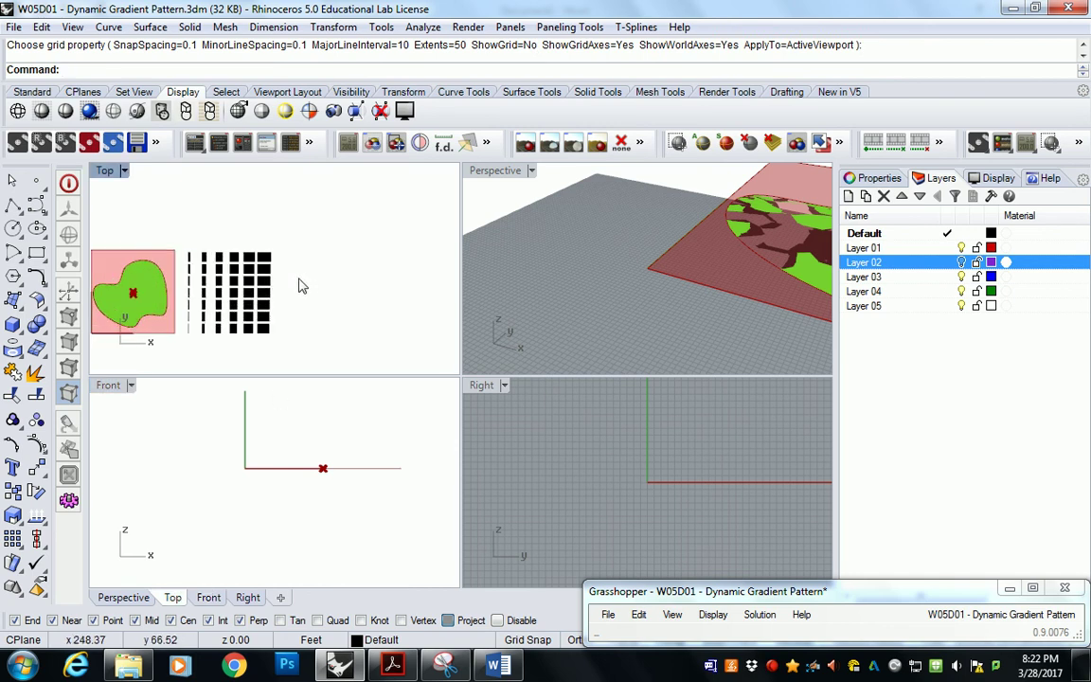
Open Rhino's Options on the Appearance > Colors viewport settings with the Options command.
{"action": "type", "text": "Option"}
{"action": "key", "text": "Return"}
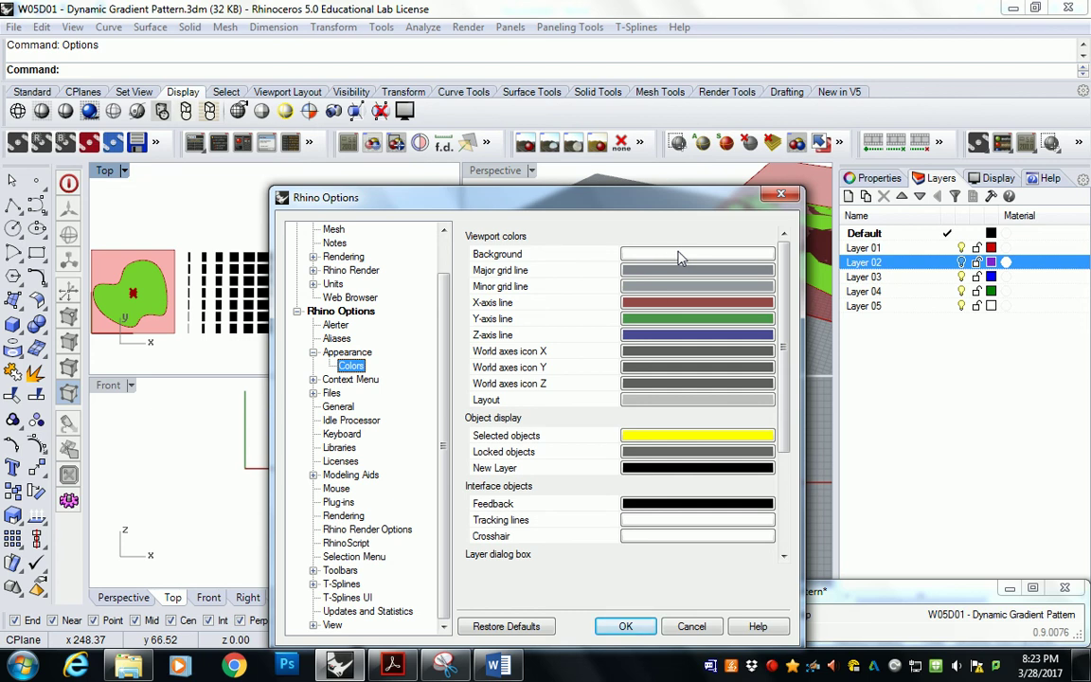
Back in Word, bring up Save As and browse for a destination folder.
{"action": "key", "text": "alt+Tab"}
{"action": "scroll", "coordinate": [533, 546], "scroll_direction": "down", "scroll_amount": 1}
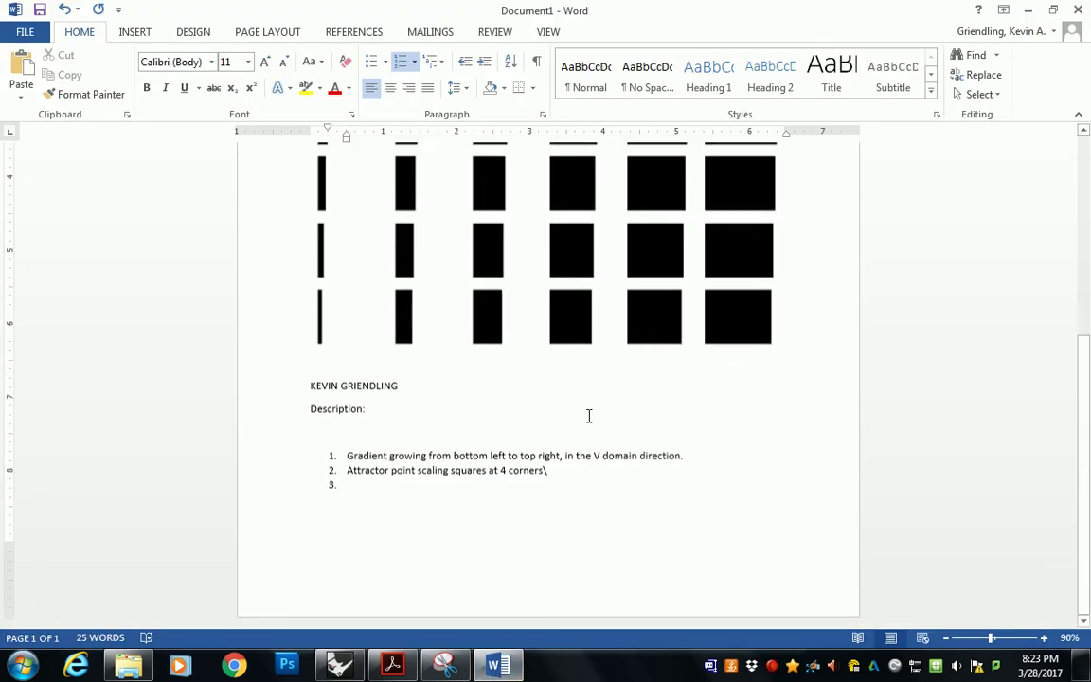
{"action": "scroll", "coordinate": [588, 417], "scroll_direction": "up", "scroll_amount": 5}
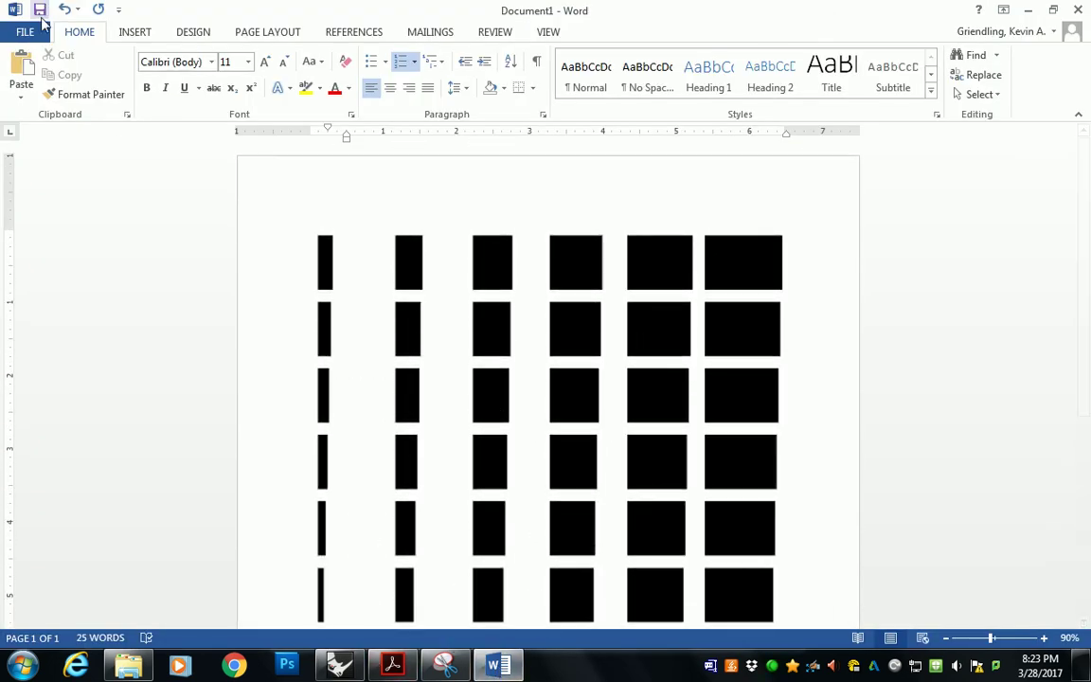
{"action": "left_click", "coordinate": [24, 32]}
{"action": "left_click", "coordinate": [42, 203]}
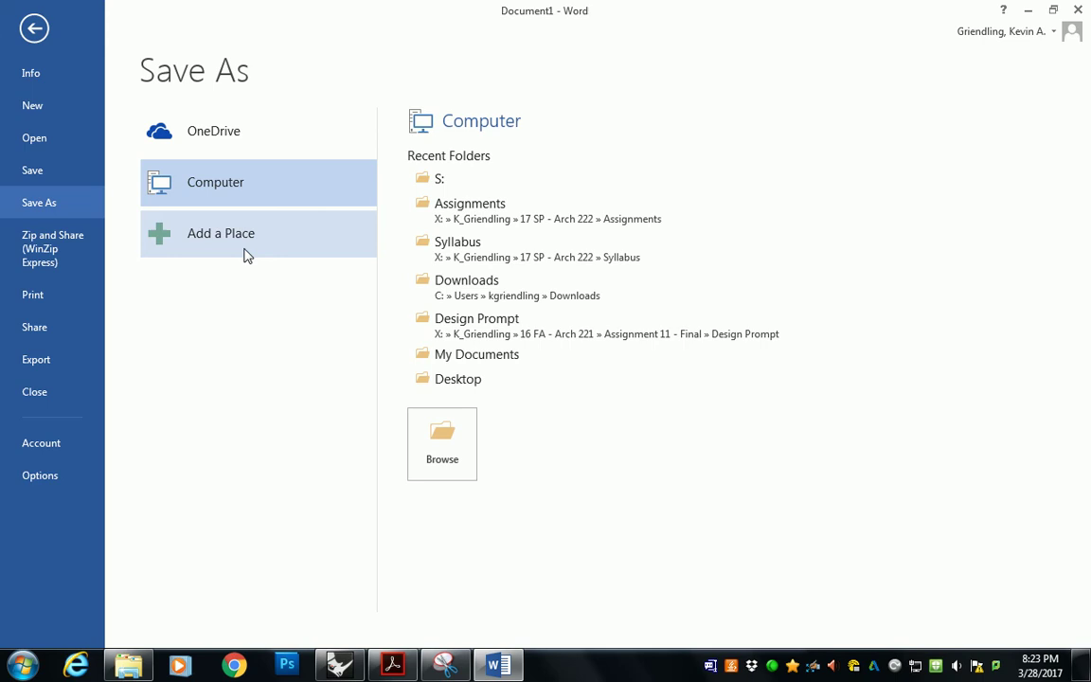
{"action": "left_click", "coordinate": [441, 442]}
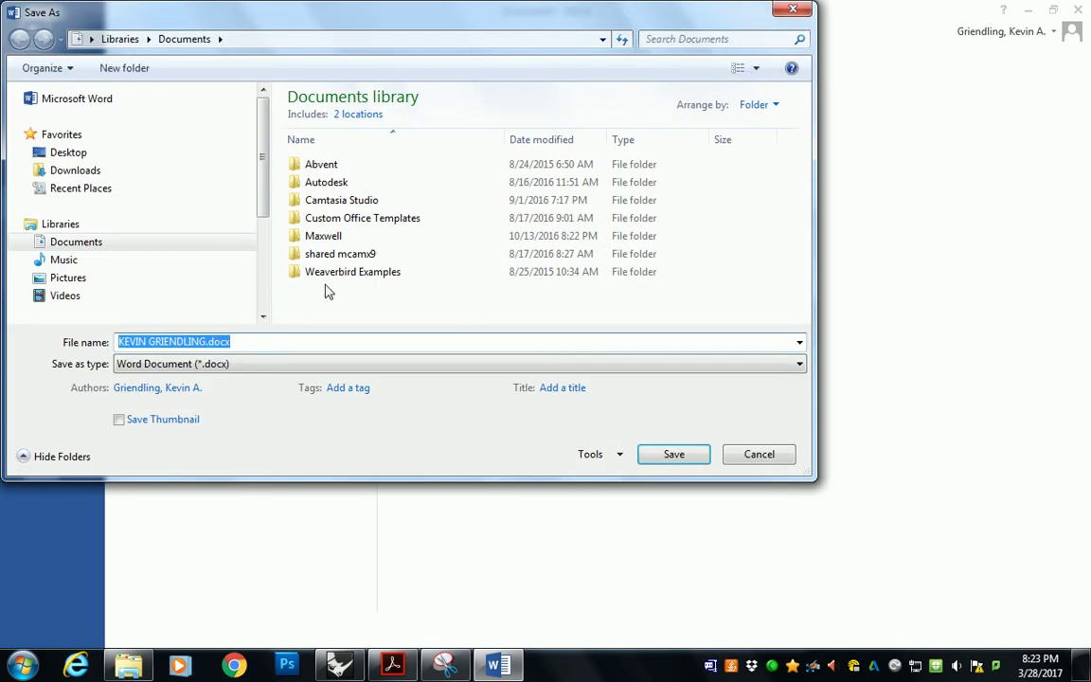
Navigate the cadlab drive to 17 SP - Arch 222 > Projects > Project 1 - Topographic Aperature.
{"action": "scroll", "coordinate": [270, 251], "scroll_direction": "down", "scroll_amount": 3}
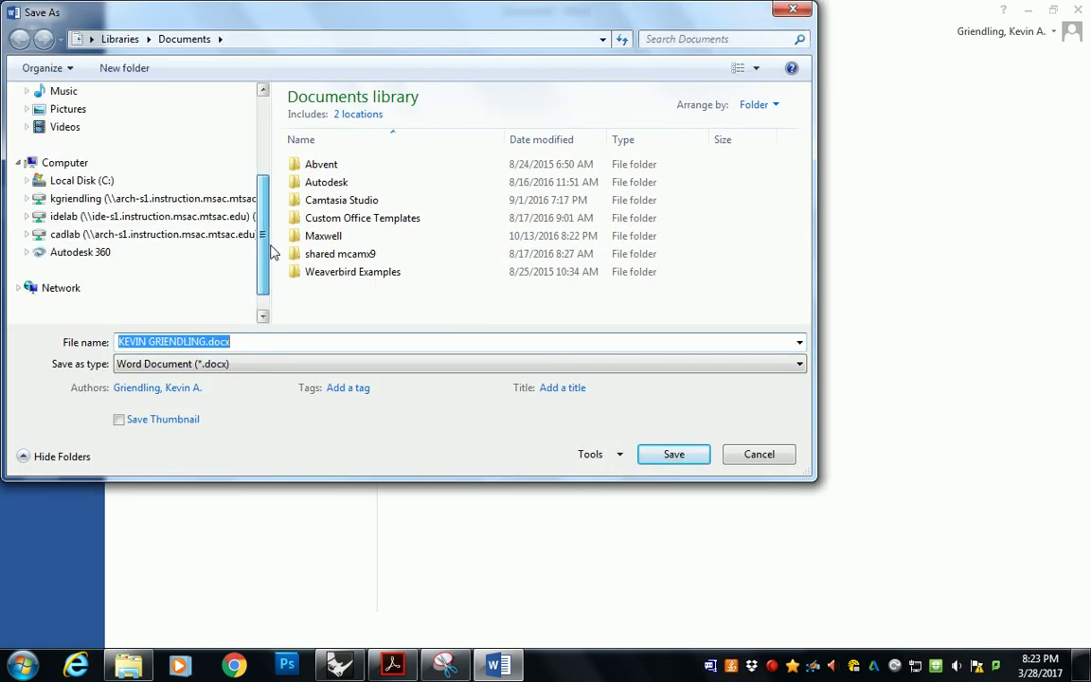
{"action": "left_click", "coordinate": [134, 235]}
{"action": "left_click", "coordinate": [339, 242]}
{"action": "scroll", "coordinate": [339, 218], "scroll_direction": "down", "scroll_amount": 10}
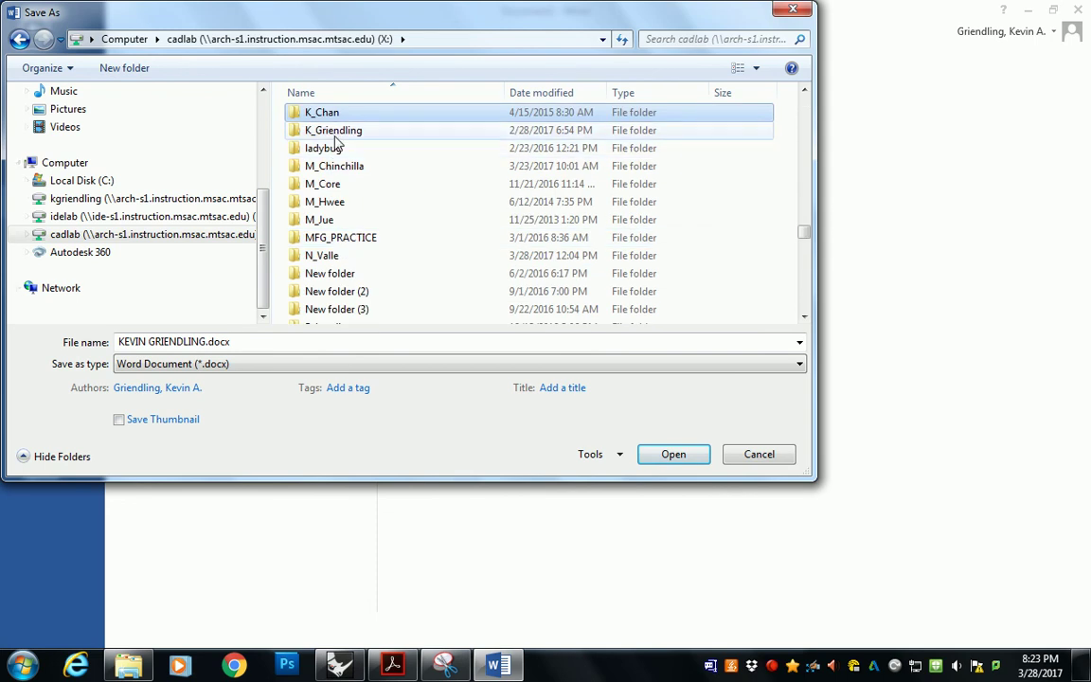
{"action": "double_click", "coordinate": [331, 130]}
{"action": "left_click", "coordinate": [358, 142]}
{"action": "double_click", "coordinate": [358, 141]}
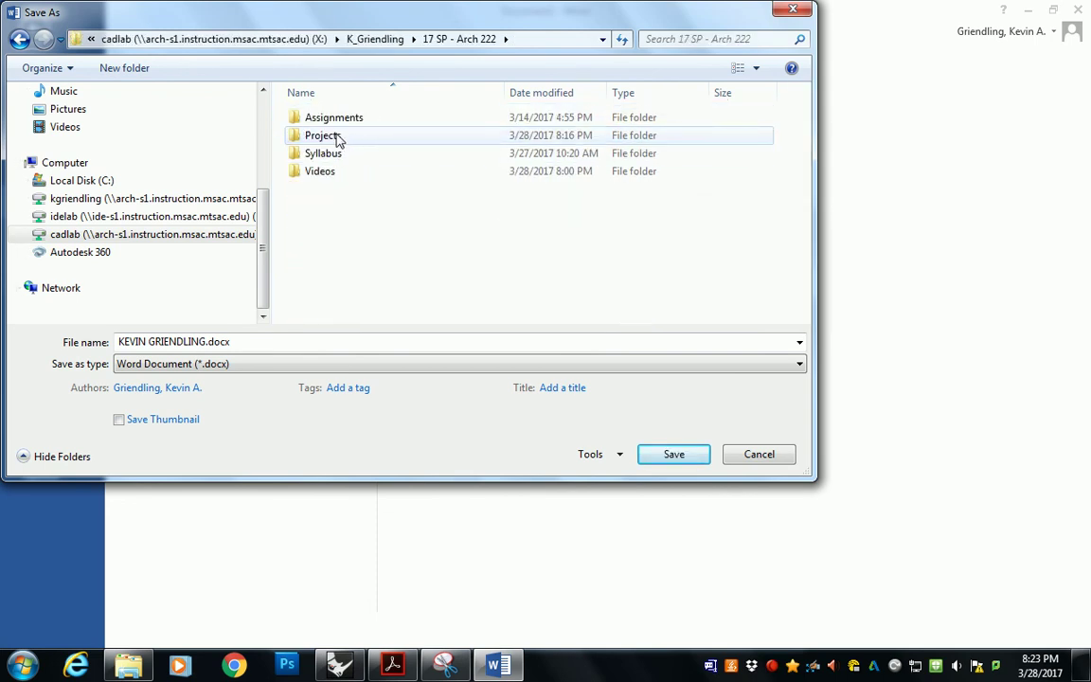
{"action": "double_click", "coordinate": [336, 136]}
{"action": "double_click", "coordinate": [364, 117]}
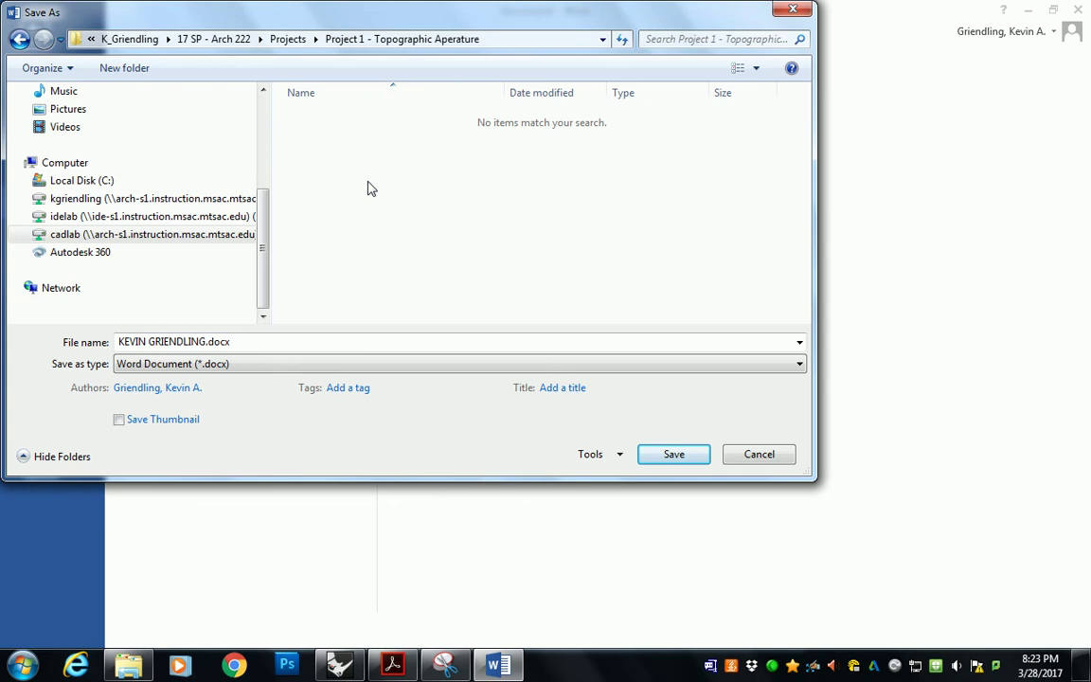
Append ' - Aperature Pattern Example Cupcake' after the author's name in the file name and save.
{"action": "left_click", "coordinate": [171, 341]}
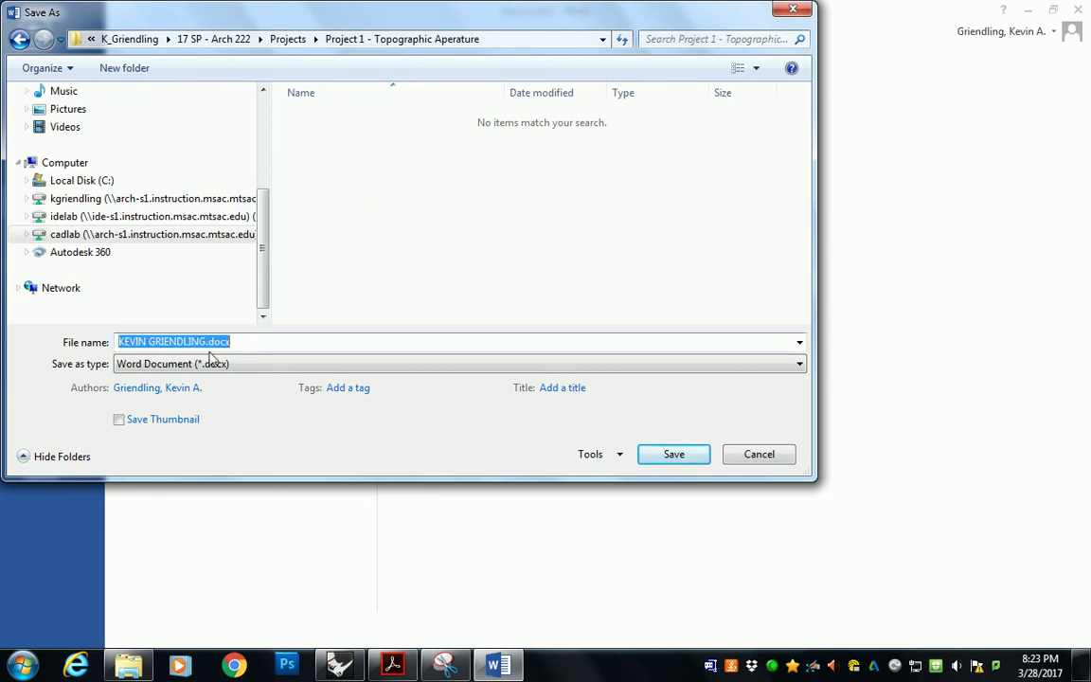
{"action": "left_click", "coordinate": [206, 341]}
{"action": "left_click_drag", "start_coordinate": [207, 341], "coordinate": [119, 341]}
{"action": "left_click", "coordinate": [207, 341]}
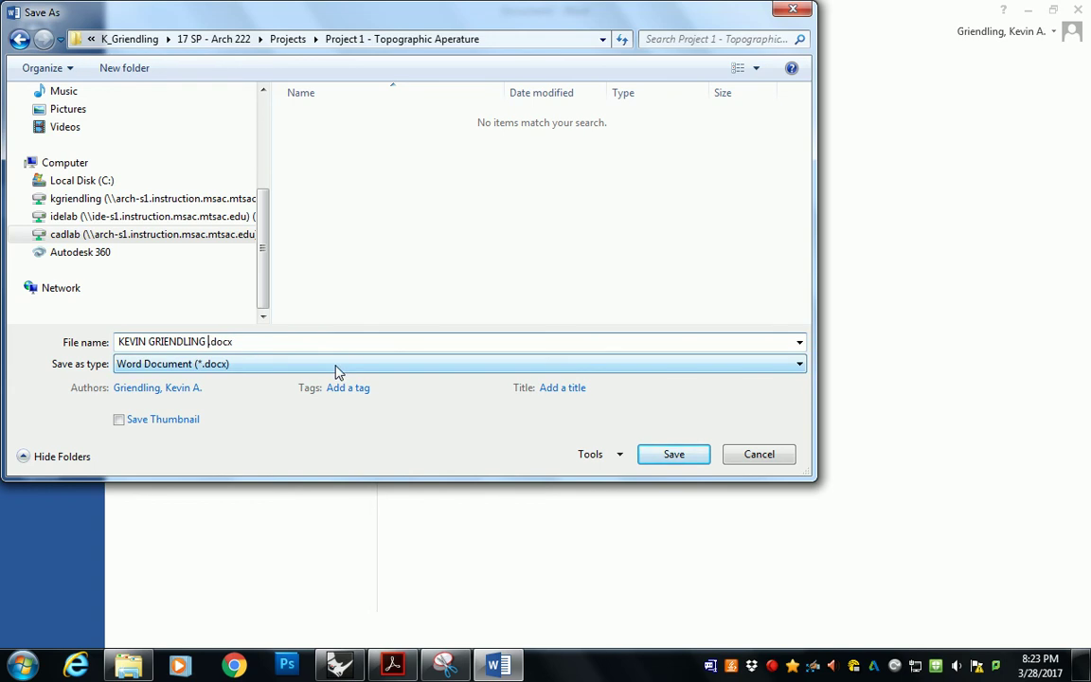
{"action": "type", "text": "- Aperature Pattern "}
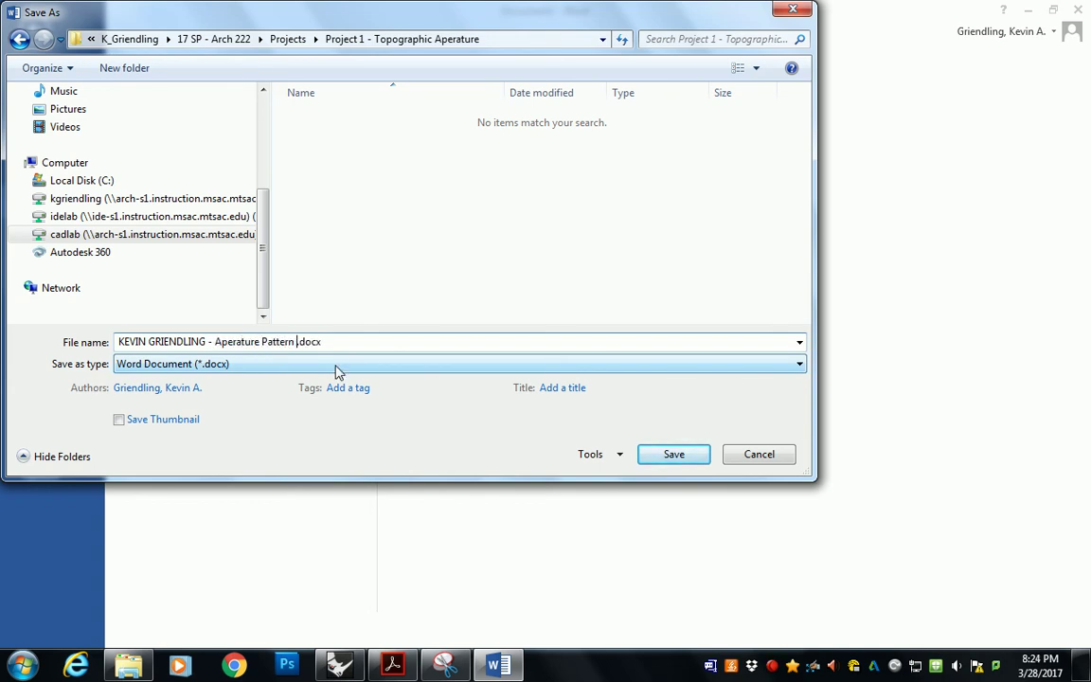
{"action": "type", "text": "Example Cupcake"}
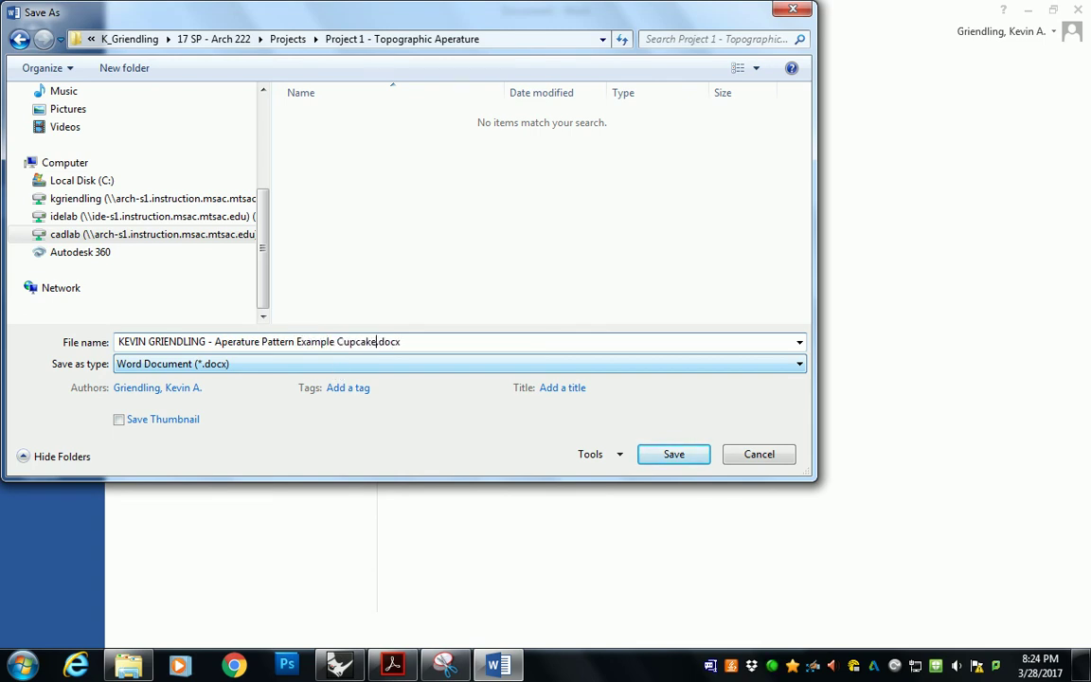
{"action": "left_click", "coordinate": [676, 457]}
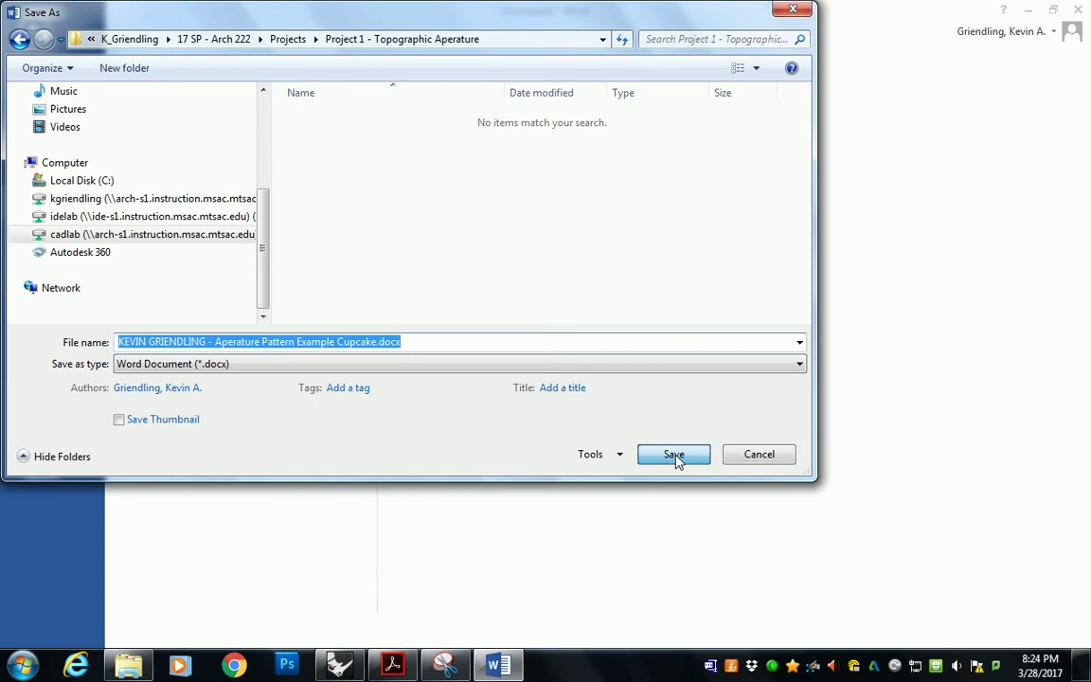